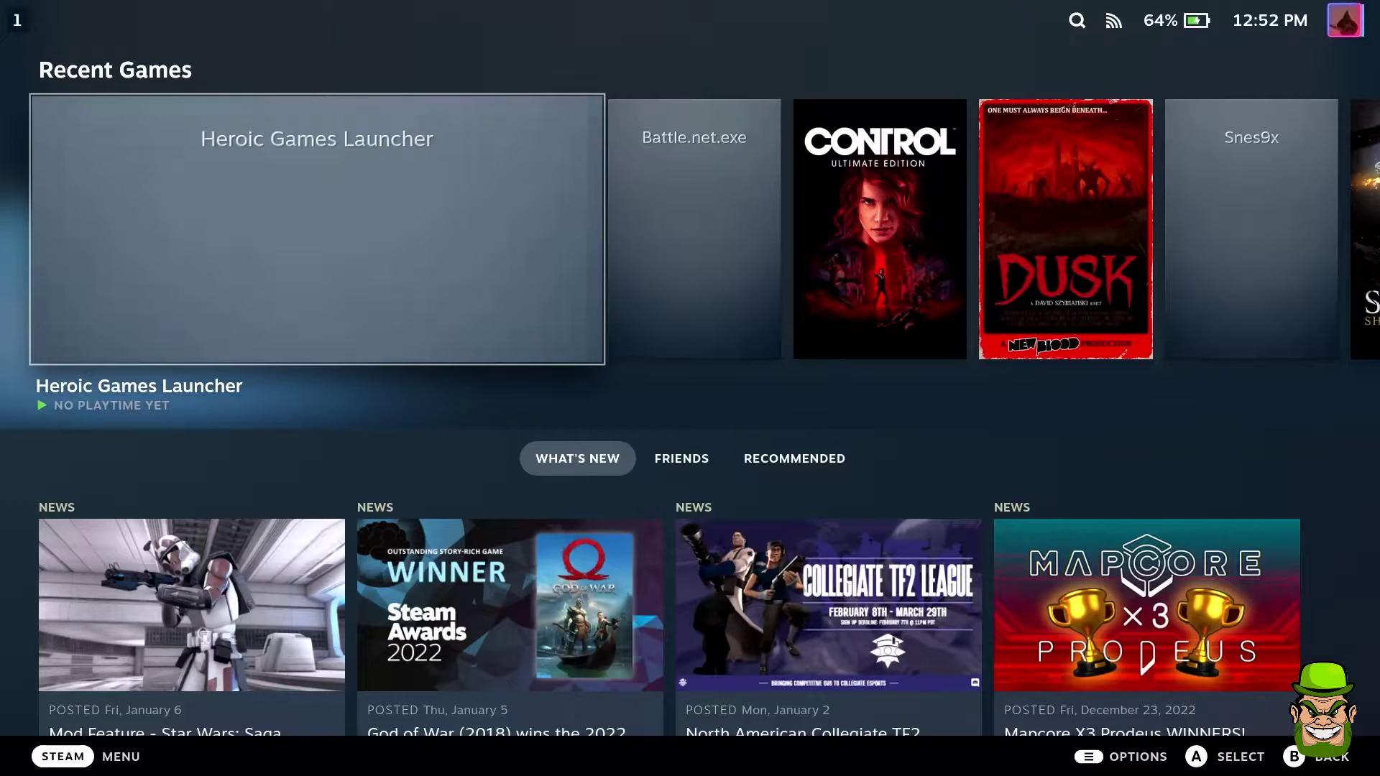
# Step: Switch the Steam Deck from Gaming Mode to the desktop
pyautogui.click(63, 764)
pyautogui.click(113, 558)
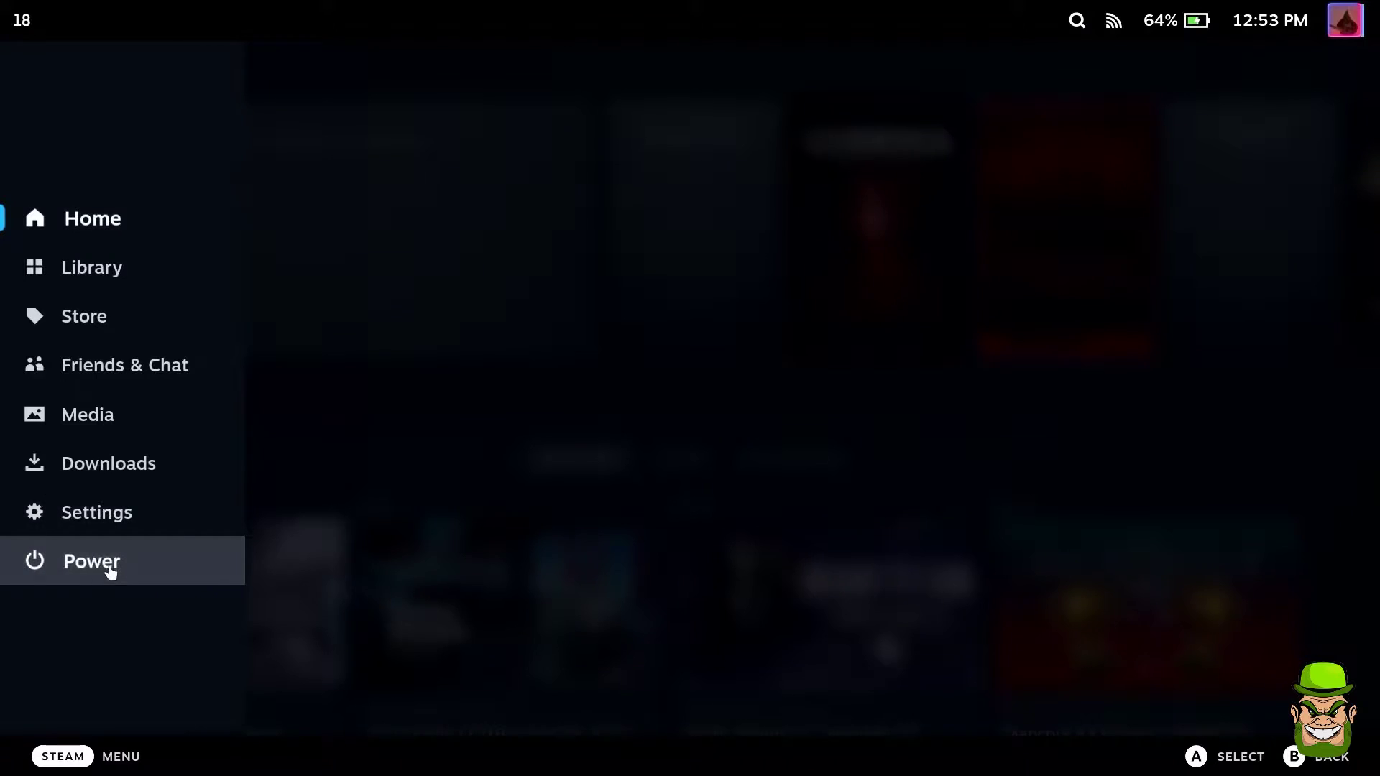
pyautogui.click(661, 493)
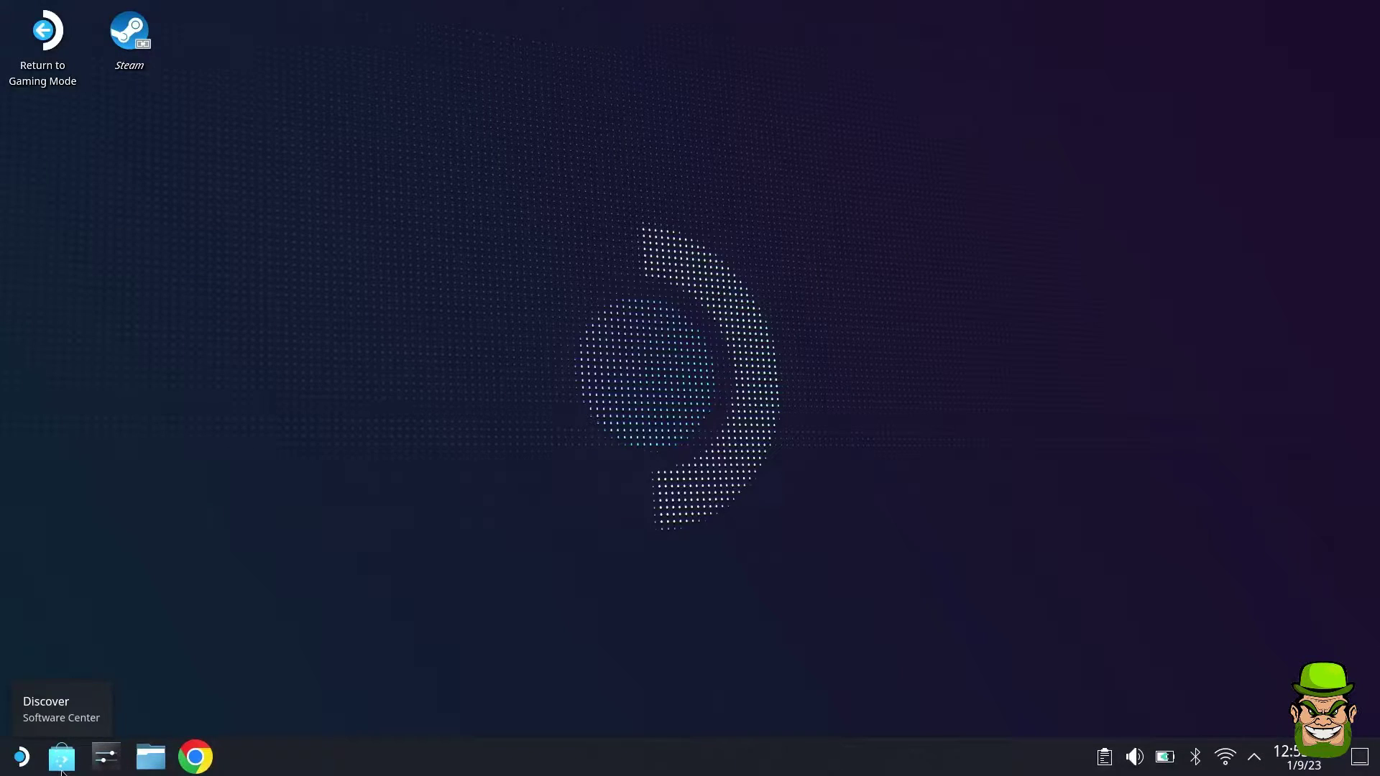
# Step: Open the Discover software center, search for "ppss" and install the PPSSPP emulator
pyautogui.click(61, 765)
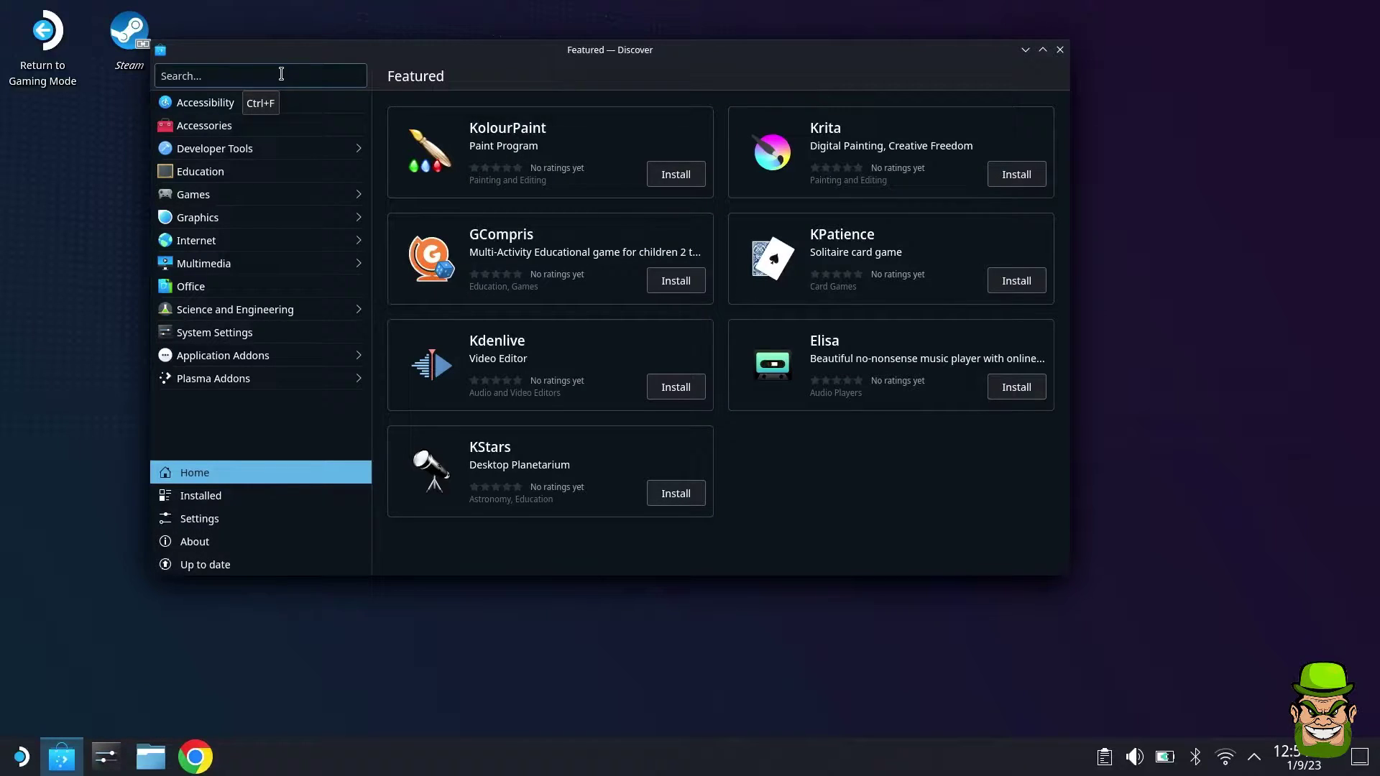
pyautogui.write('ppss')
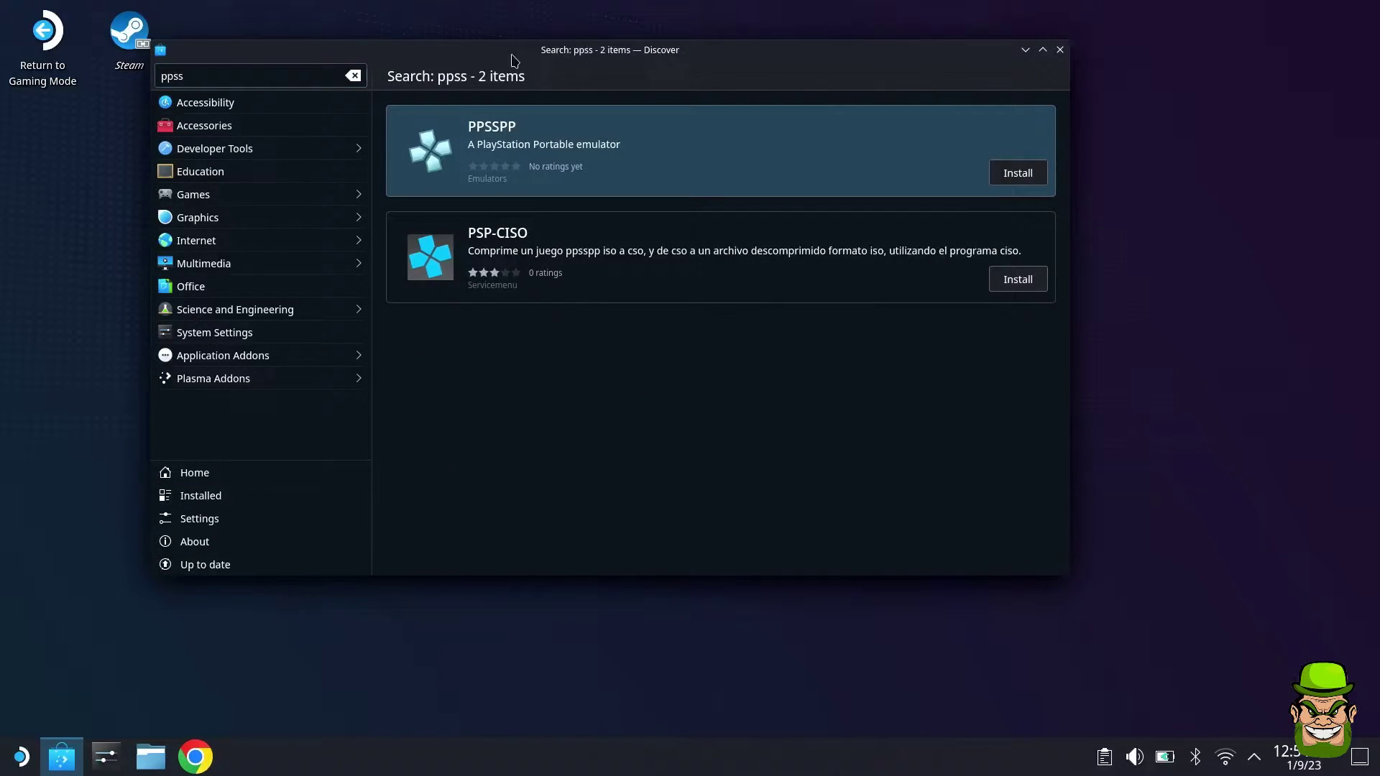
pyautogui.click(1017, 173)
pyautogui.click(829, 160)
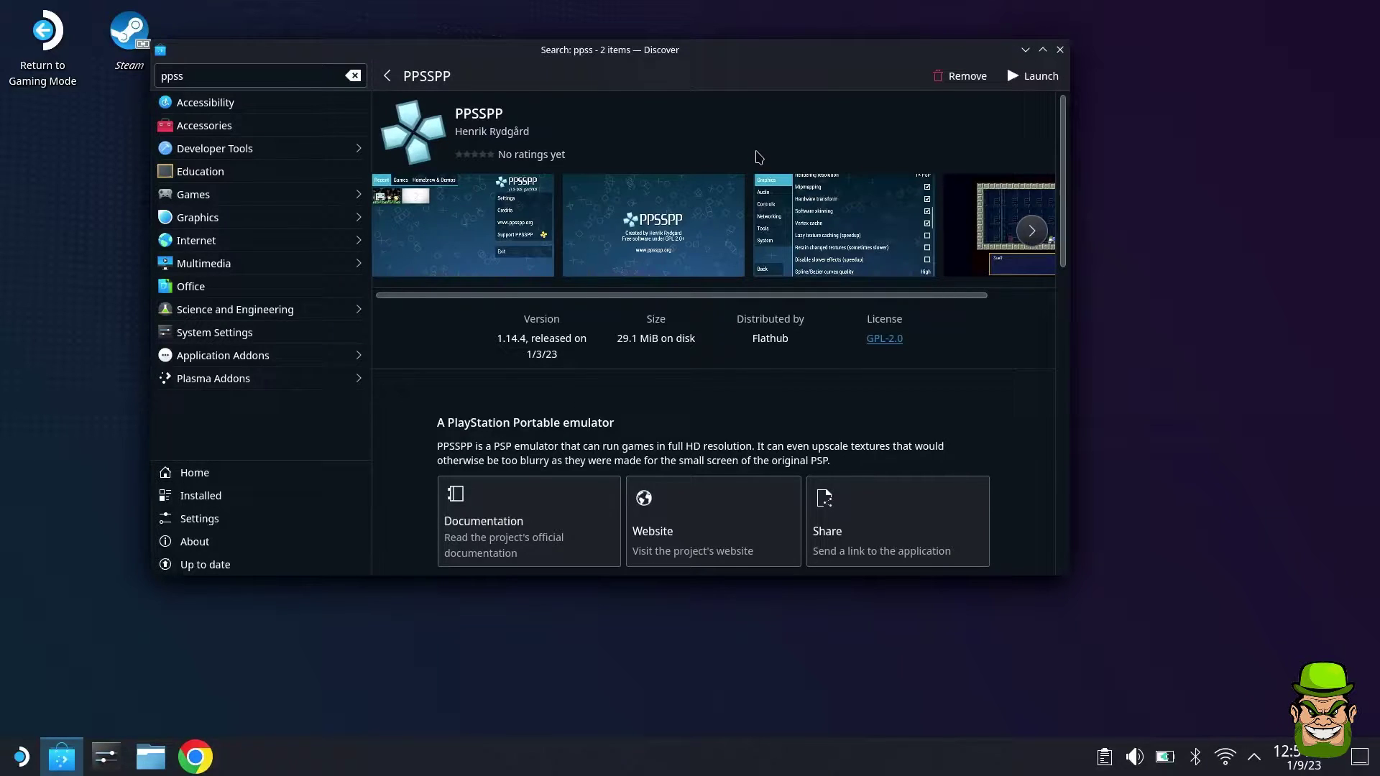
# Step: Launch PPSSPP and try the Fullscreen option in its graphics settings, returning to windowed display
pyautogui.click(1033, 76)
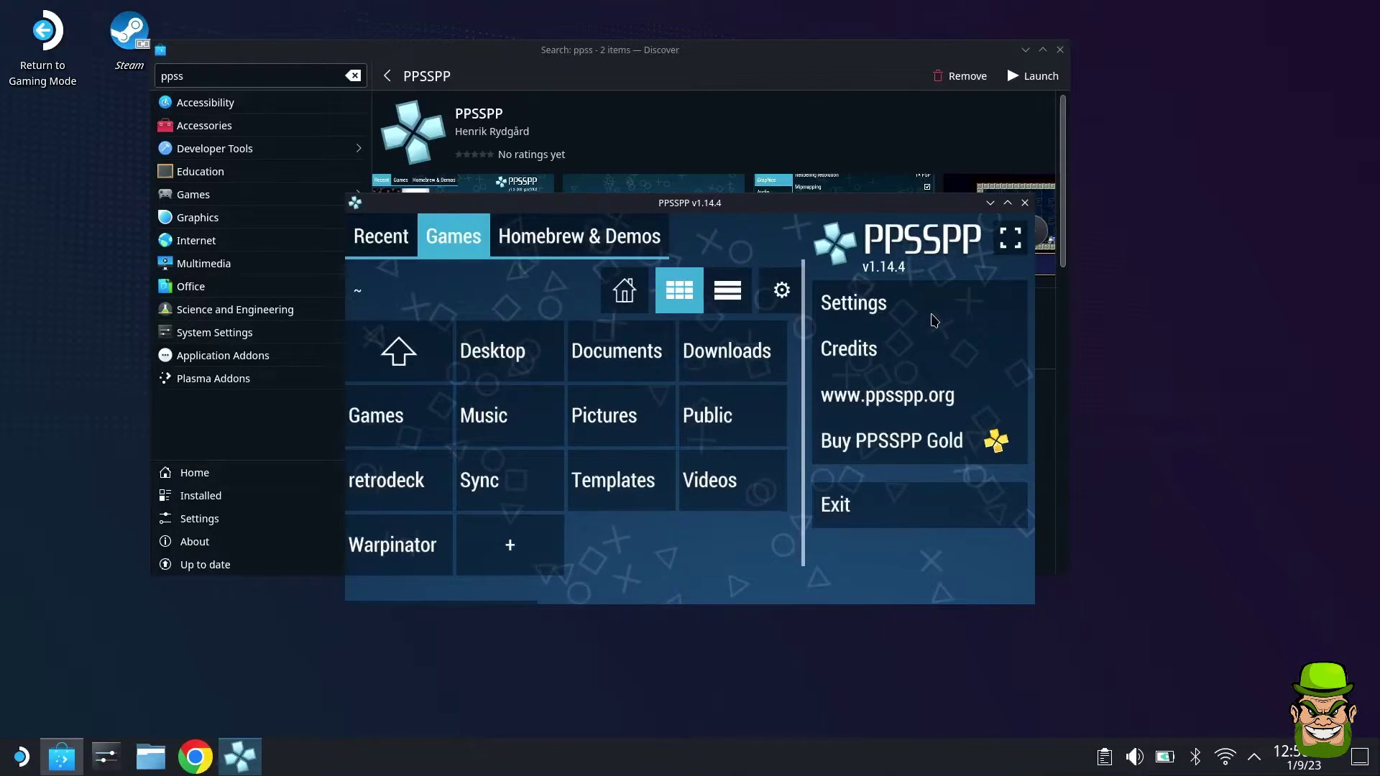
pyautogui.click(933, 320)
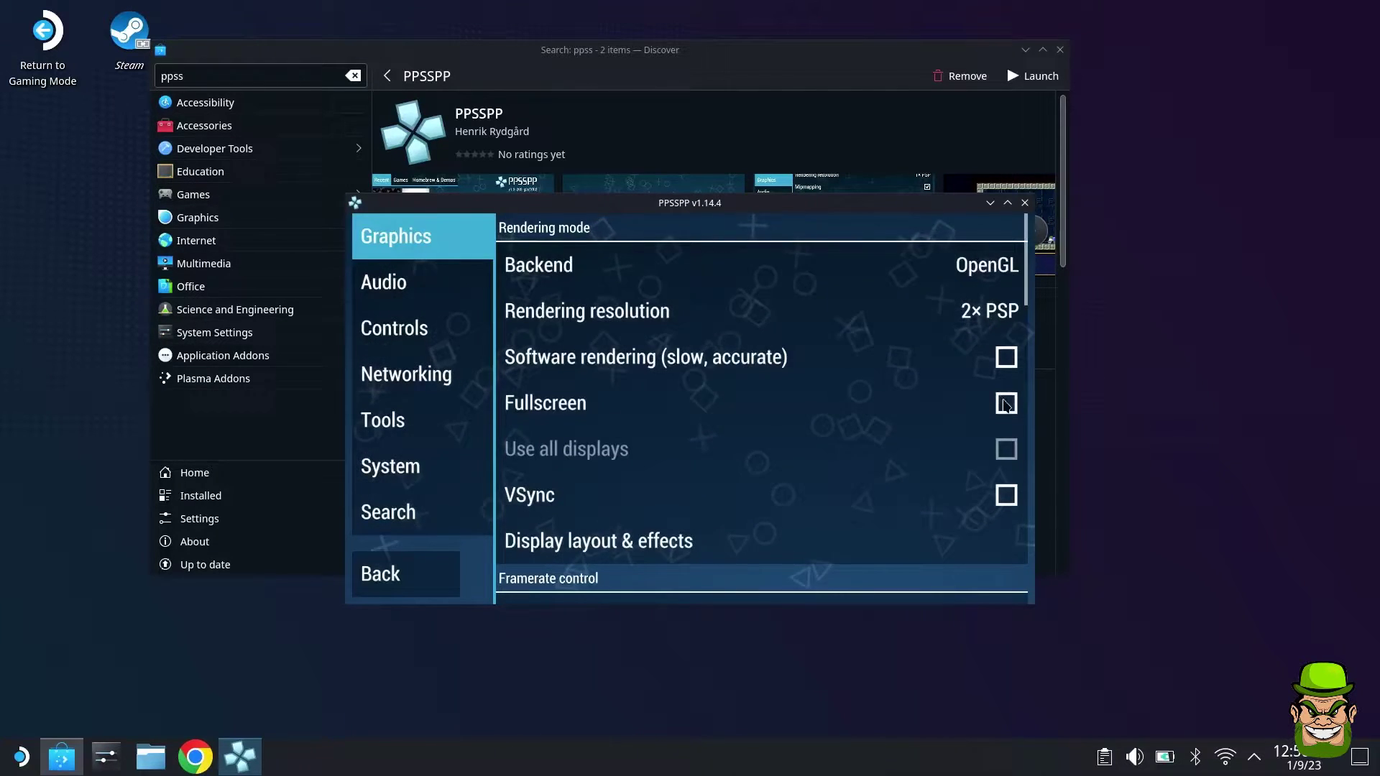
pyautogui.click(1014, 408)
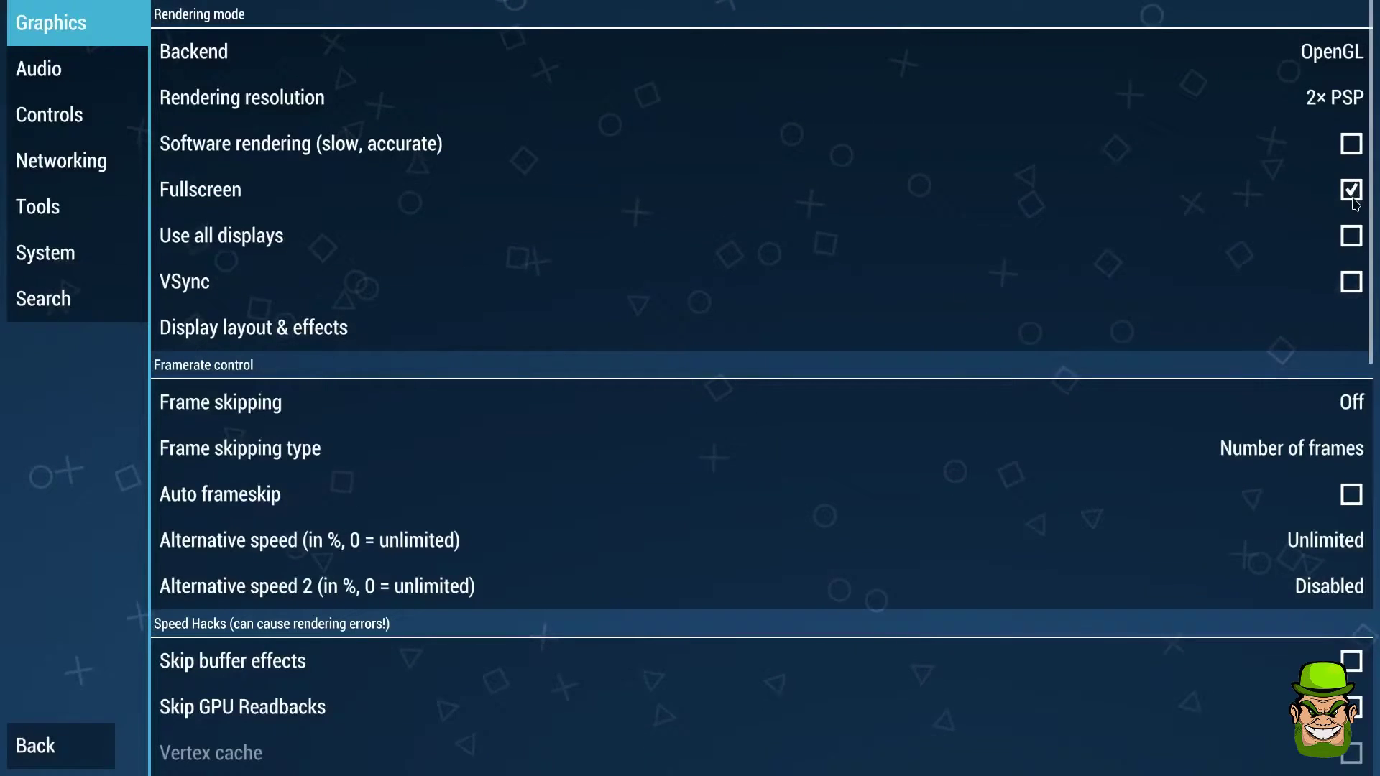
pyautogui.press('F11')
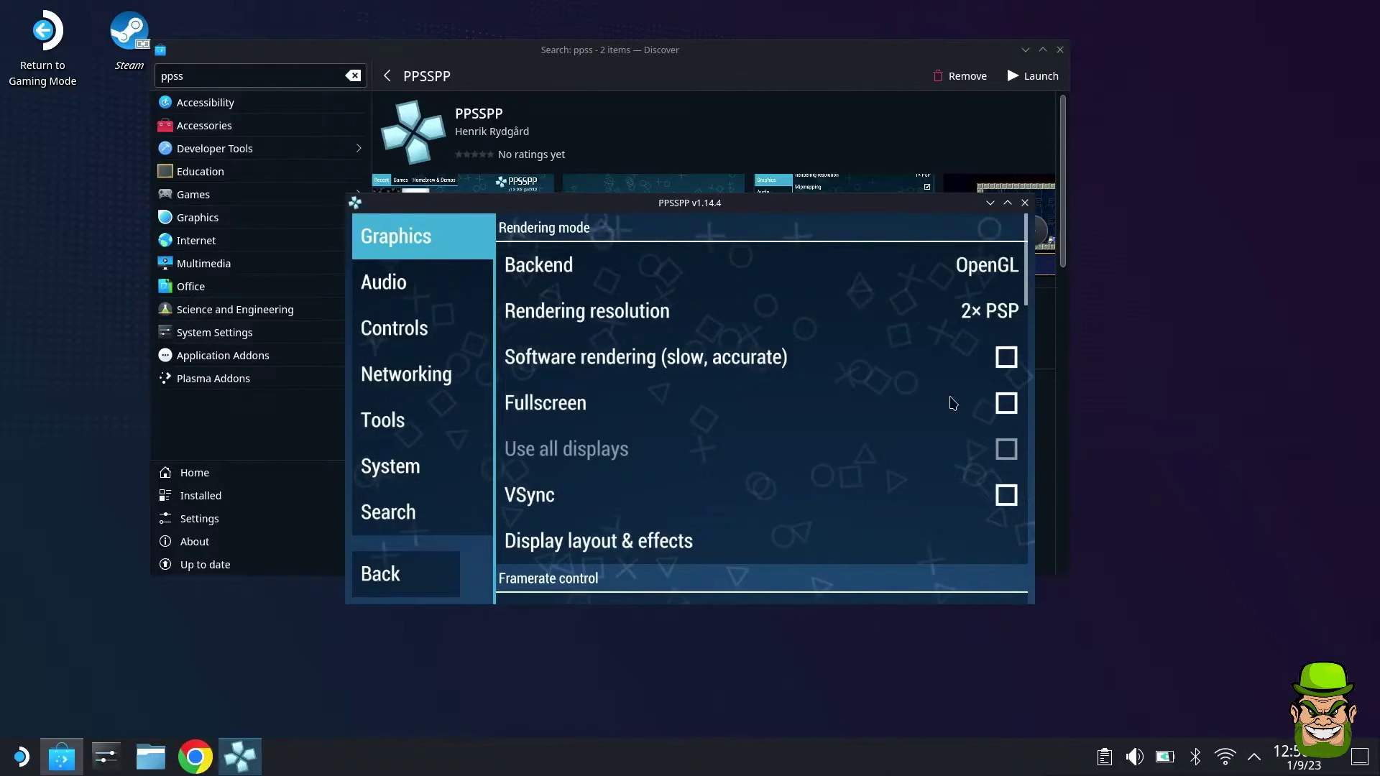
# Step: Look through the remaining graphics settings, from framerate control and speed hacks to texture filtering and overlay information
pyautogui.scroll(-5, 701, 354)
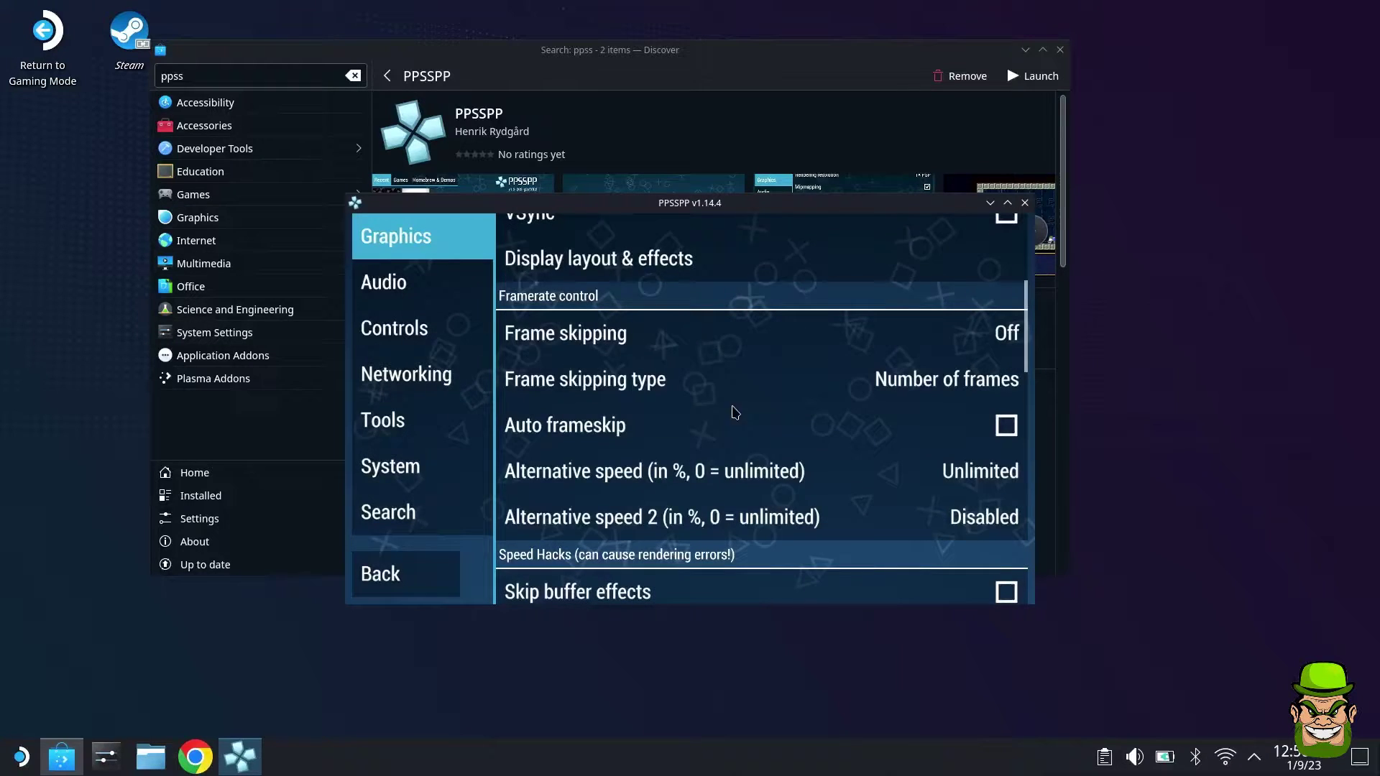
pyautogui.scroll(-4, 821, 486)
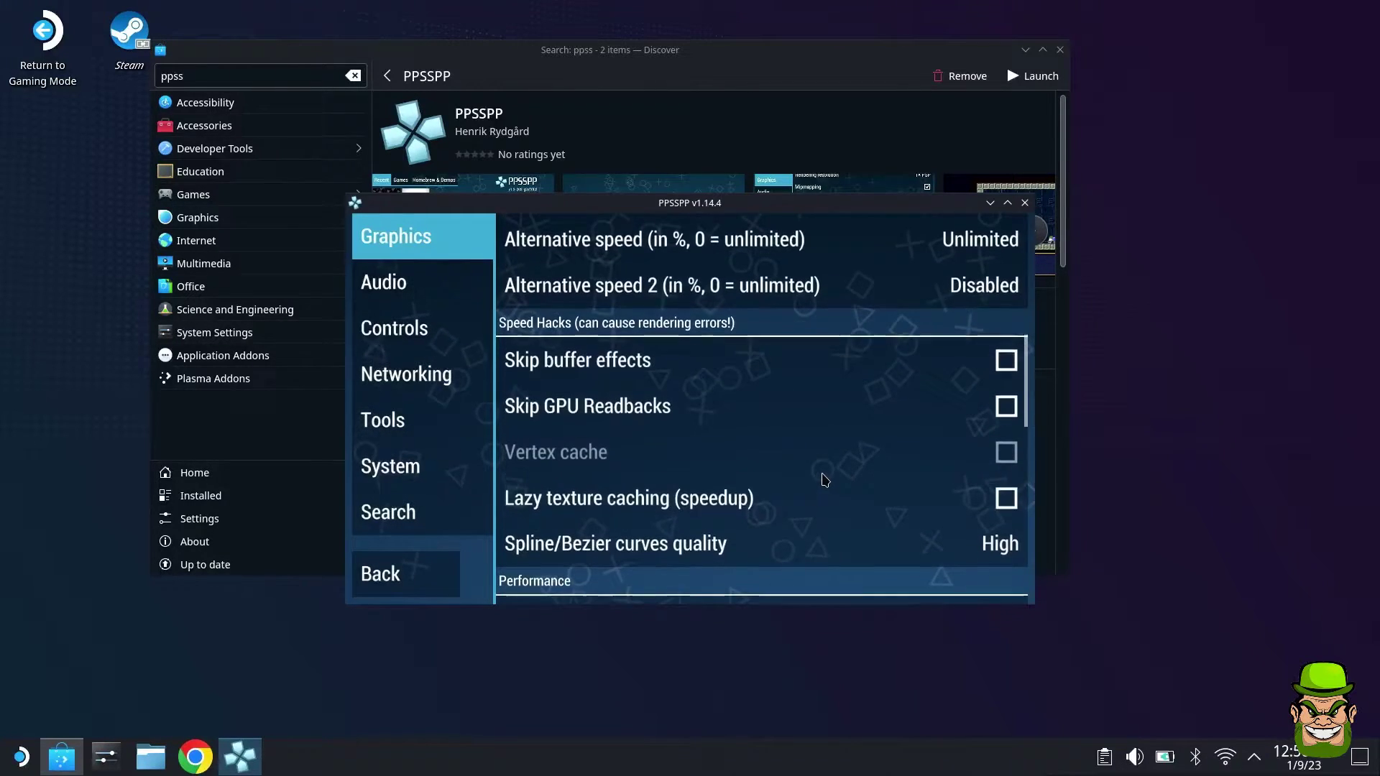
pyautogui.scroll(-6, 908, 517)
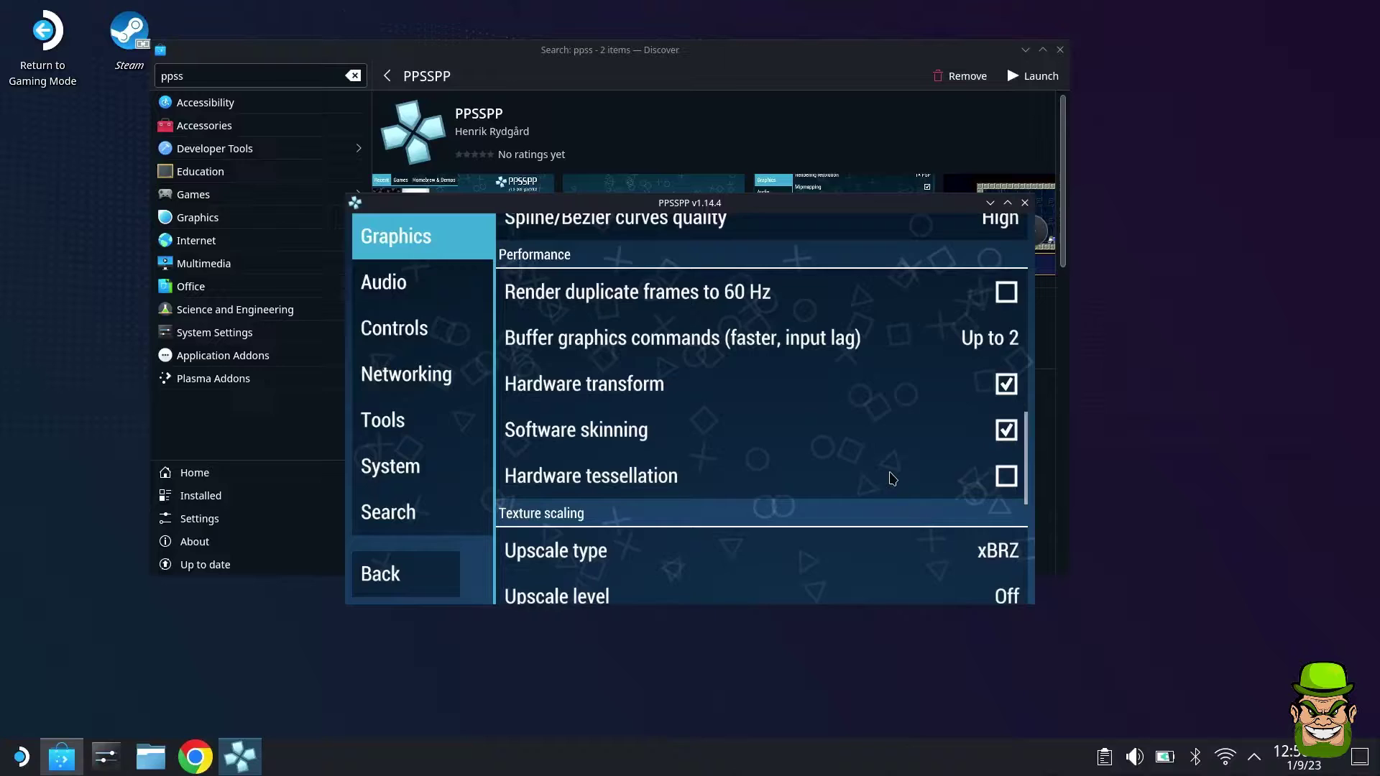
pyautogui.scroll(-6, 862, 481)
pyautogui.scroll(-1, 830, 488)
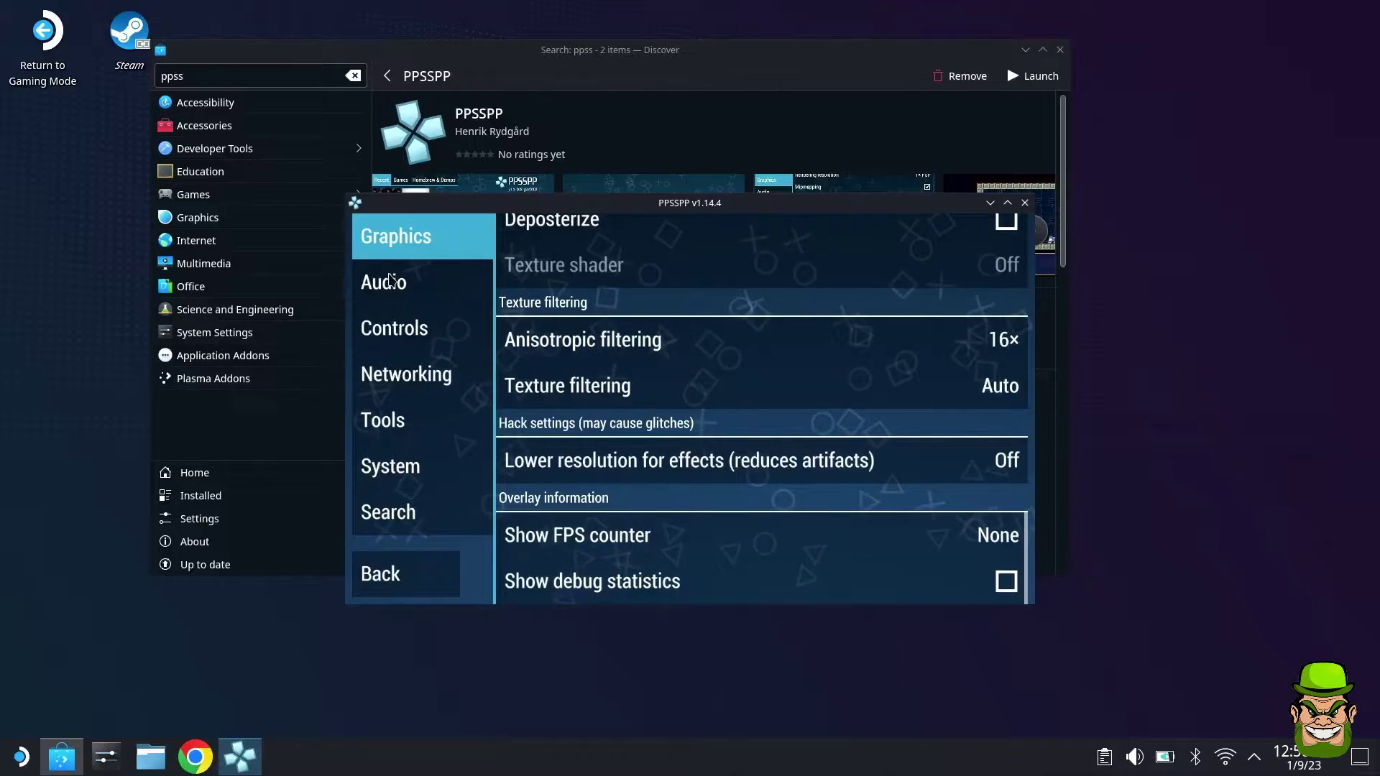
# Step: Auto-configure the PPSSPP control mapping for the Steam Deck device and check the resulting button assignments
pyautogui.click(418, 348)
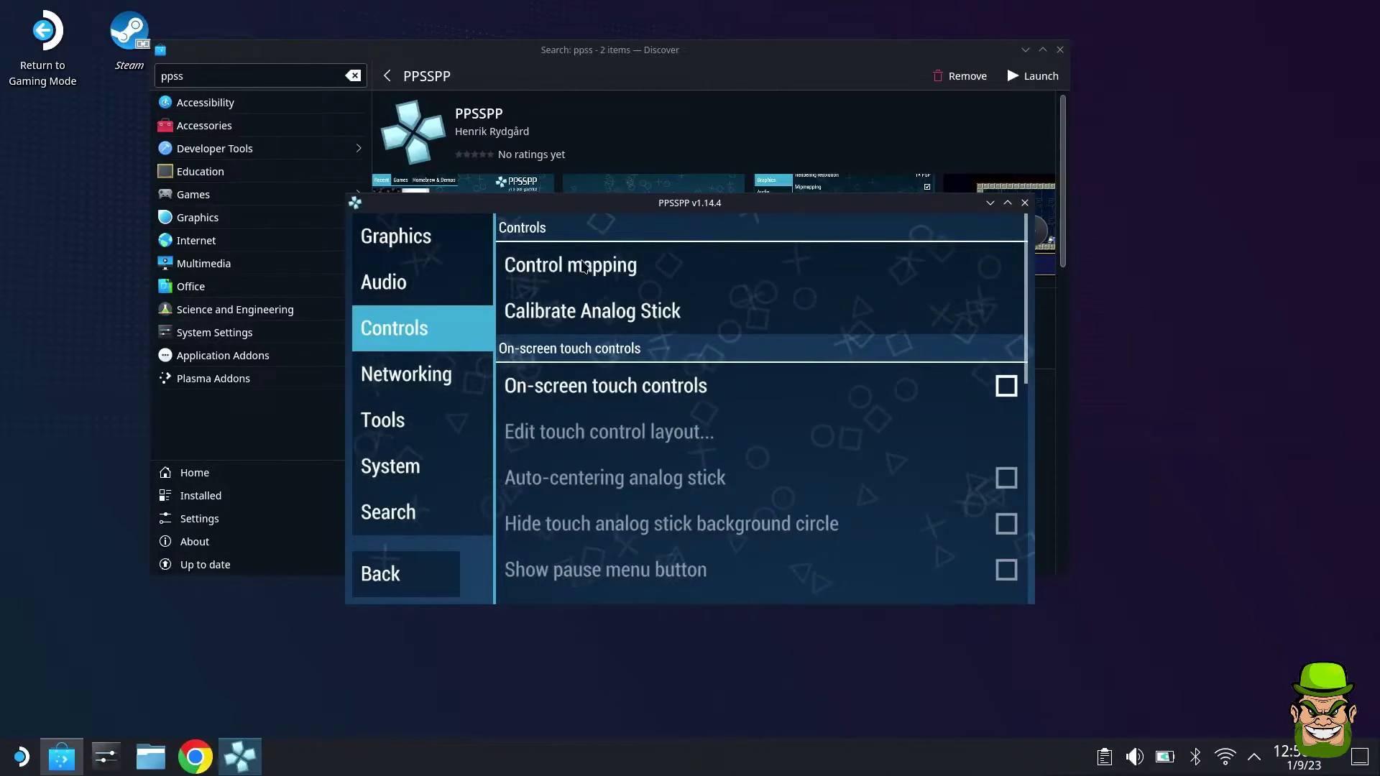
pyautogui.click(584, 268)
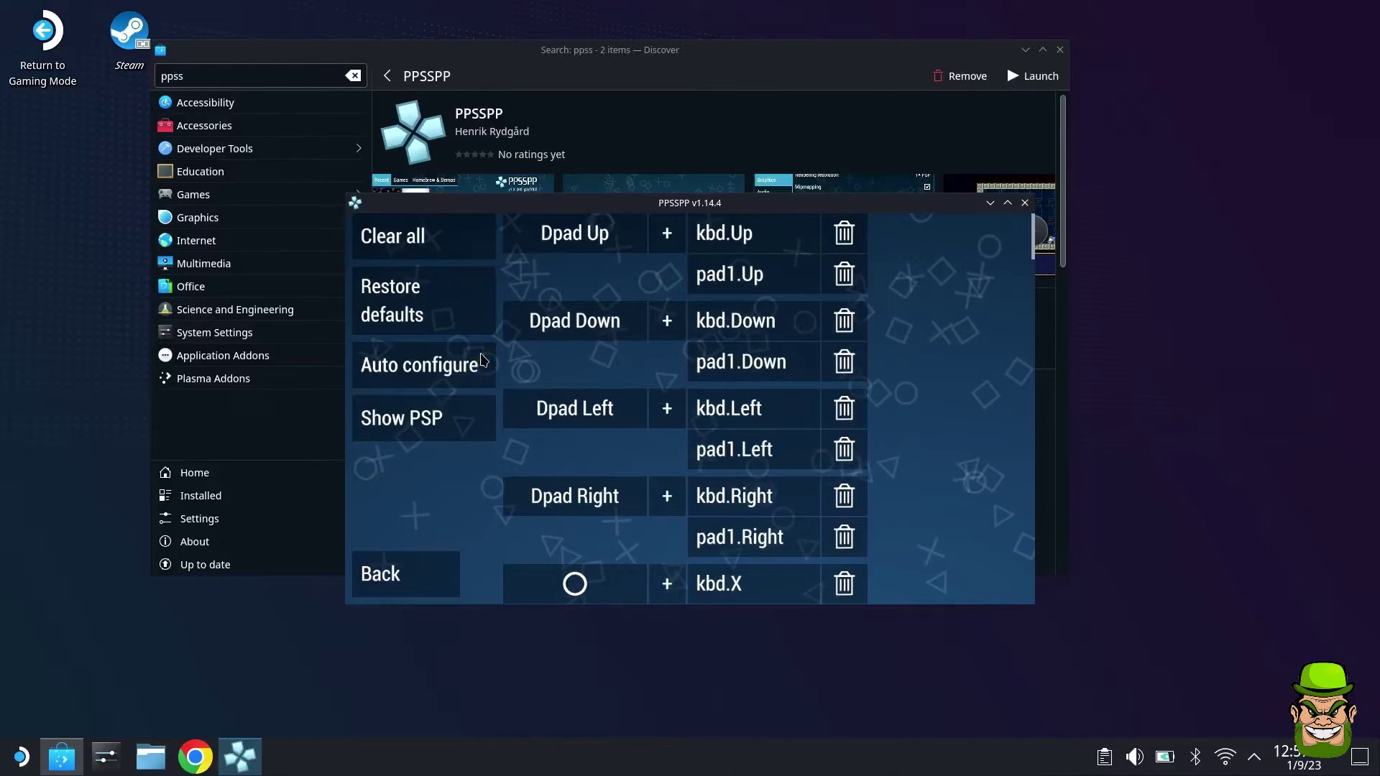
pyautogui.click(409, 368)
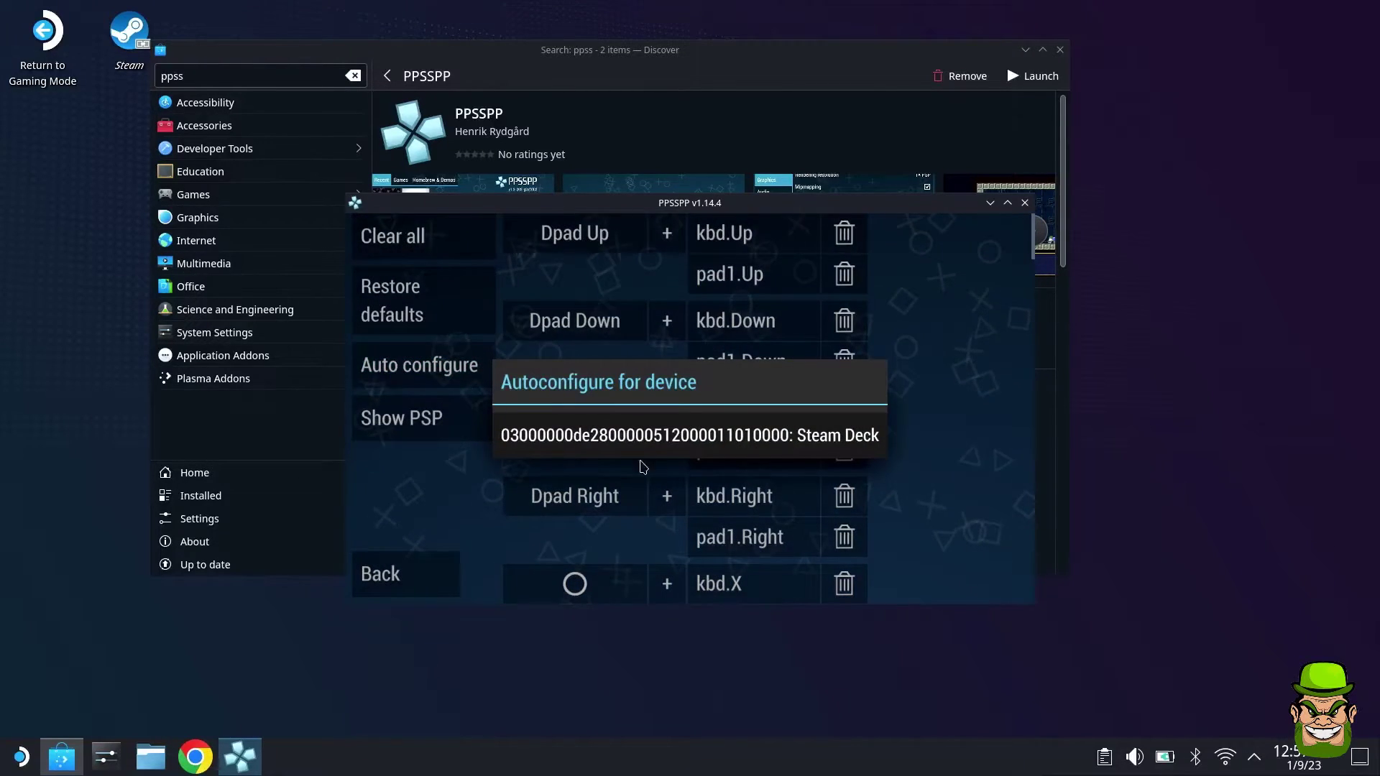
pyautogui.click(838, 438)
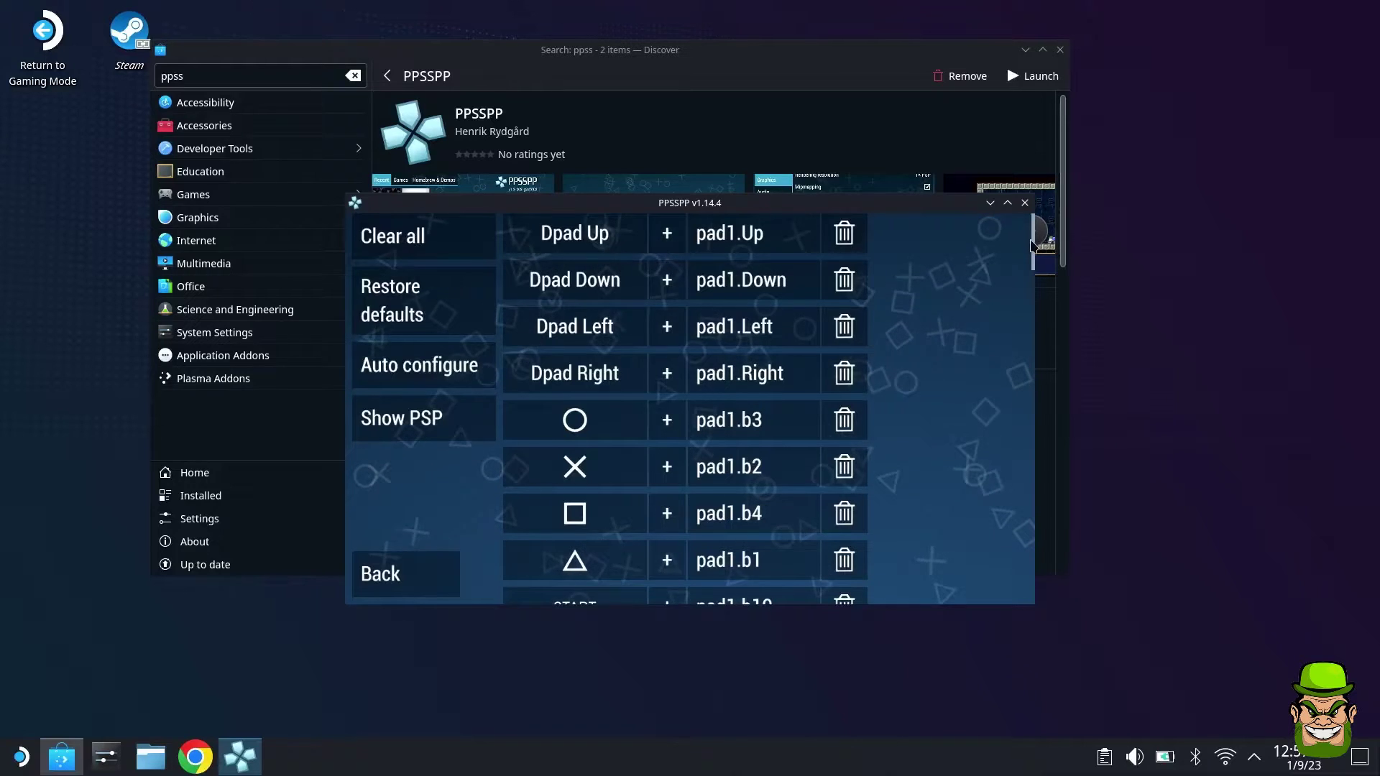
pyautogui.scroll(-10, 963, 474)
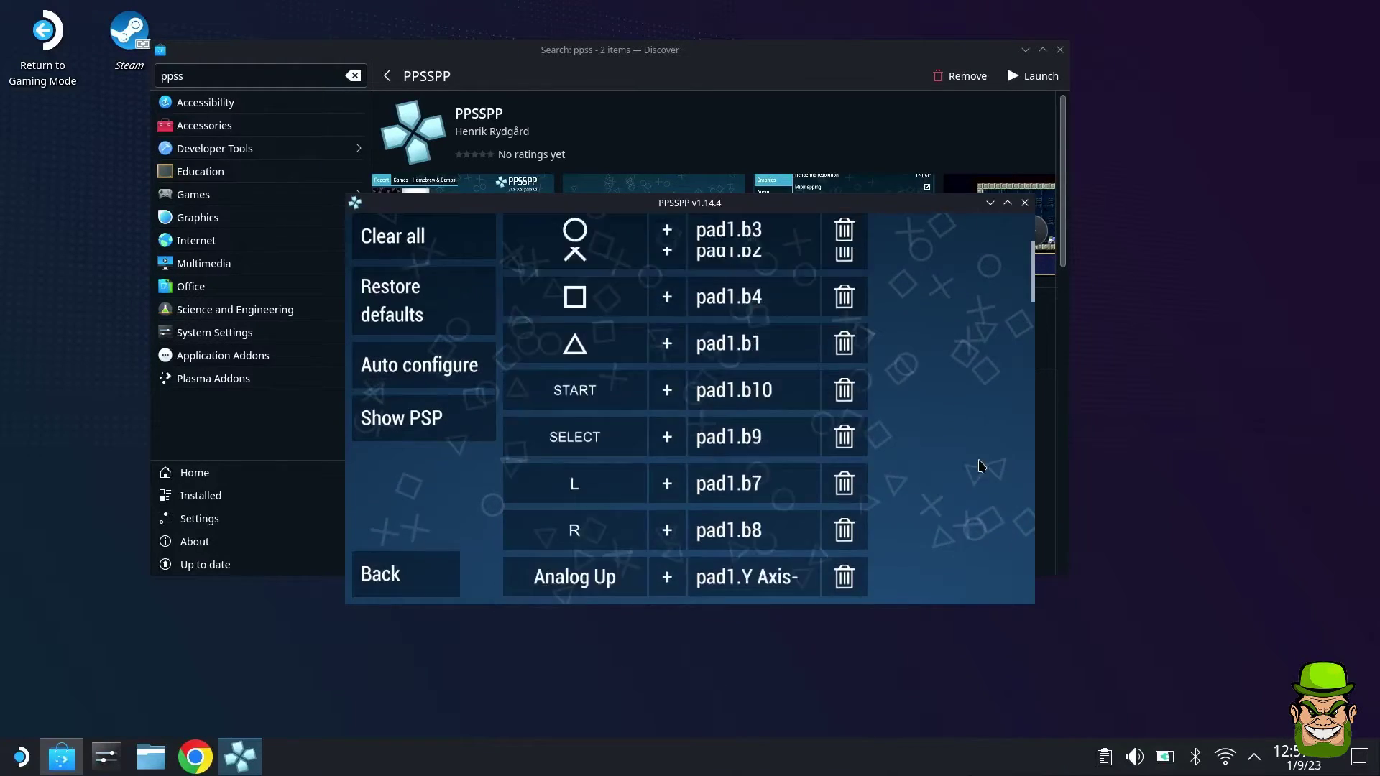
pyautogui.scroll(-5, 927, 474)
pyautogui.scroll(15, 898, 471)
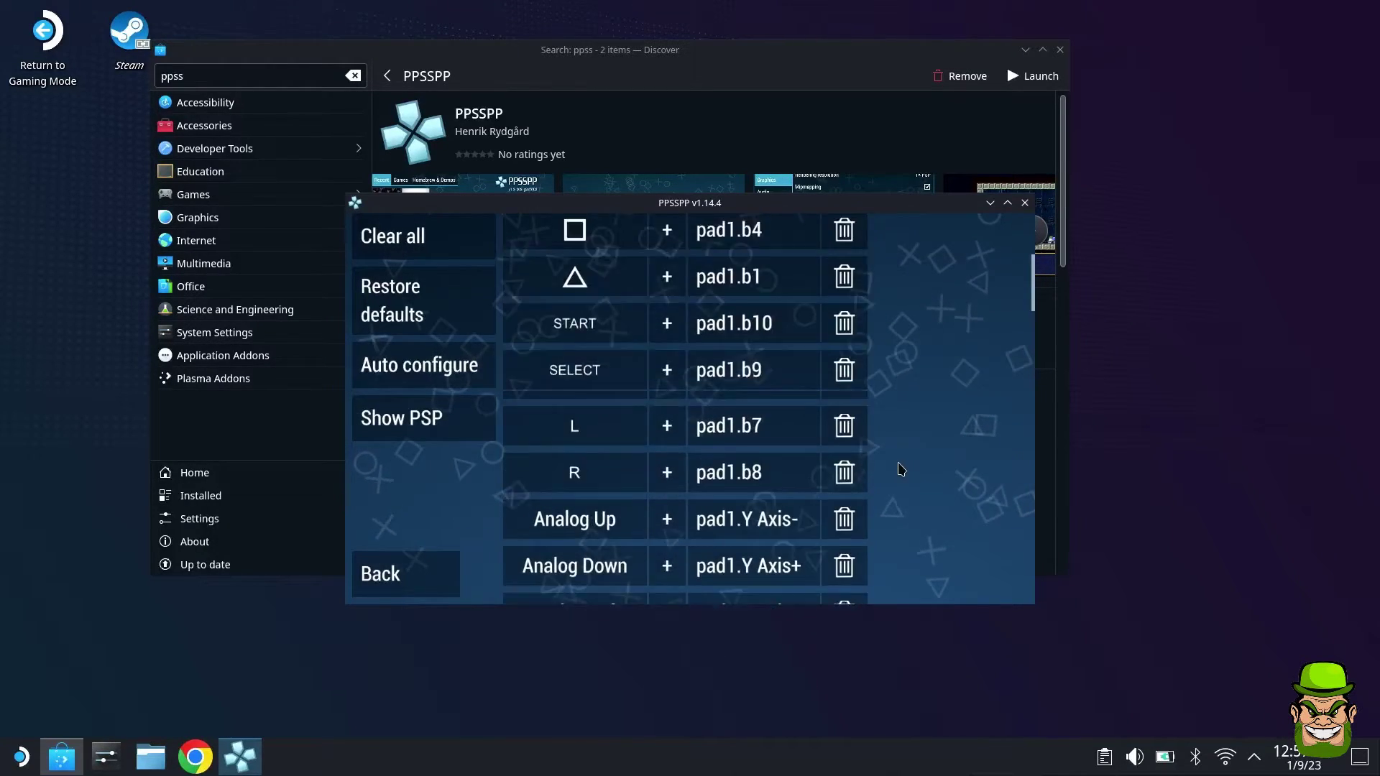
pyautogui.press('Escape')
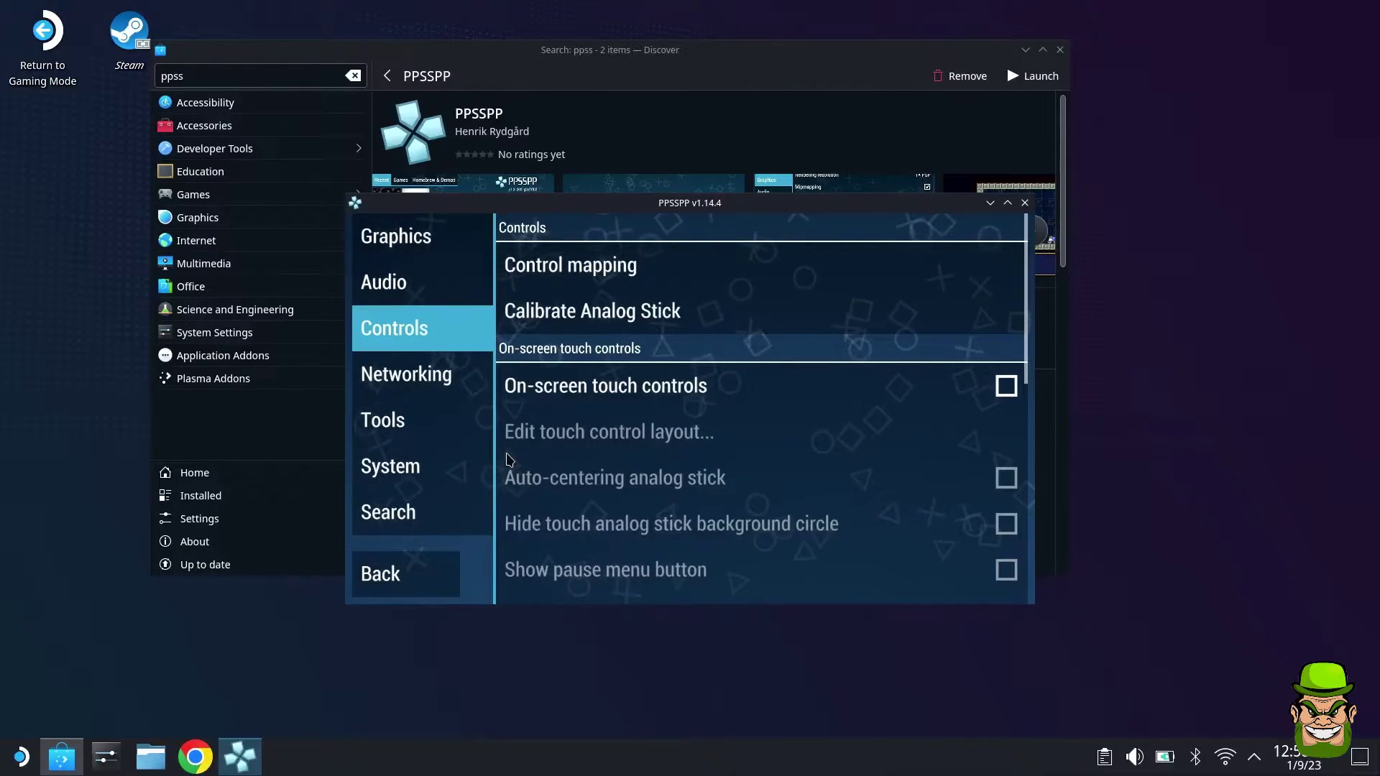
# Step: Review the System settings, leave the settings, and browse the Downloads folder for games before returning to the home folder
pyautogui.click(394, 470)
pyautogui.scroll(-5, 509, 382)
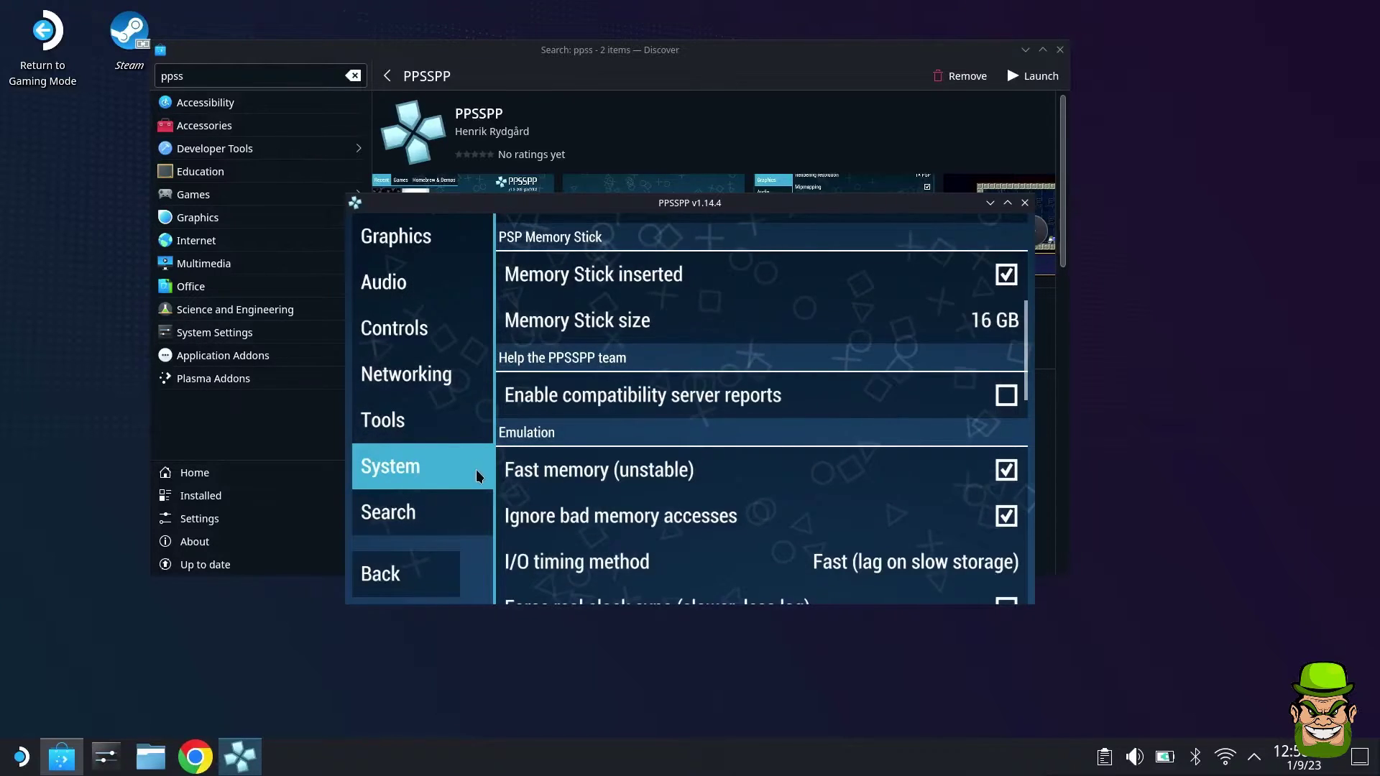
pyautogui.click(409, 582)
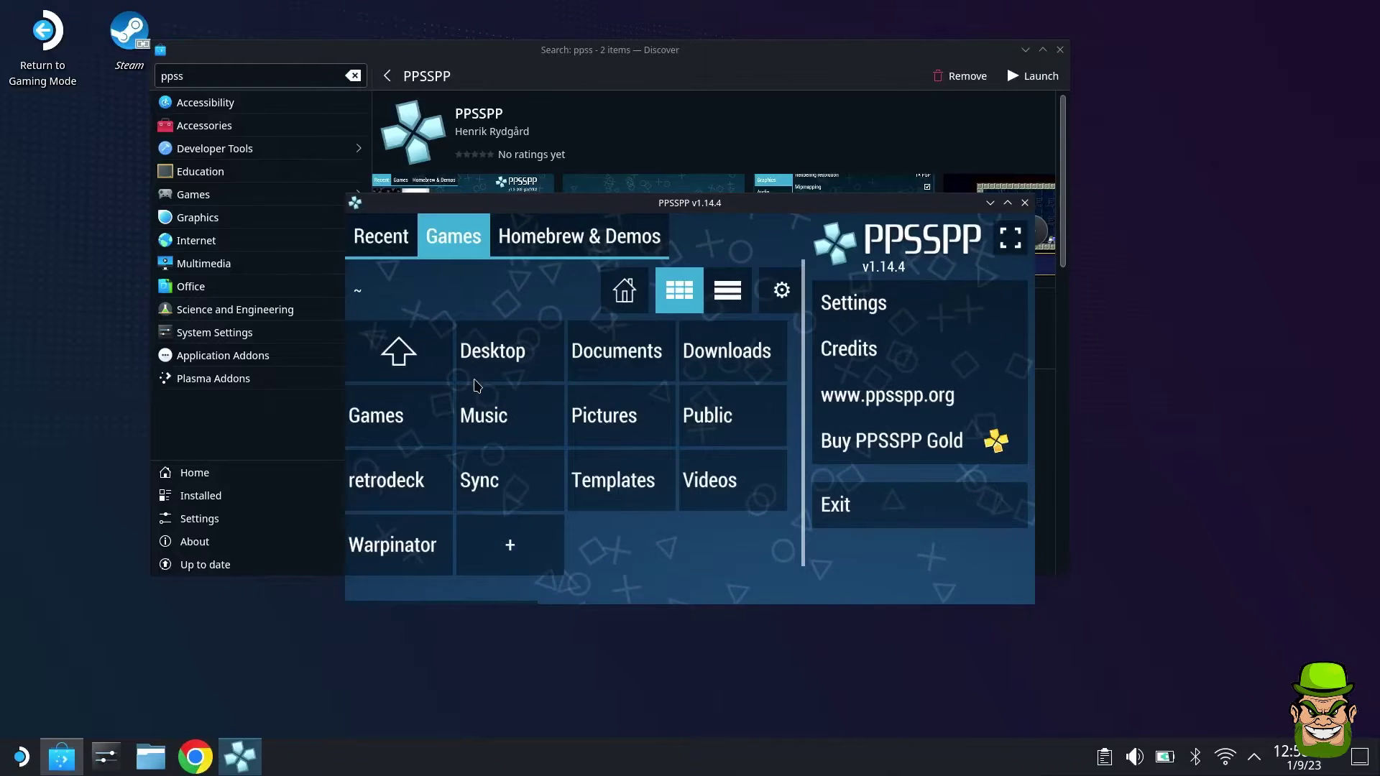
pyautogui.click(740, 360)
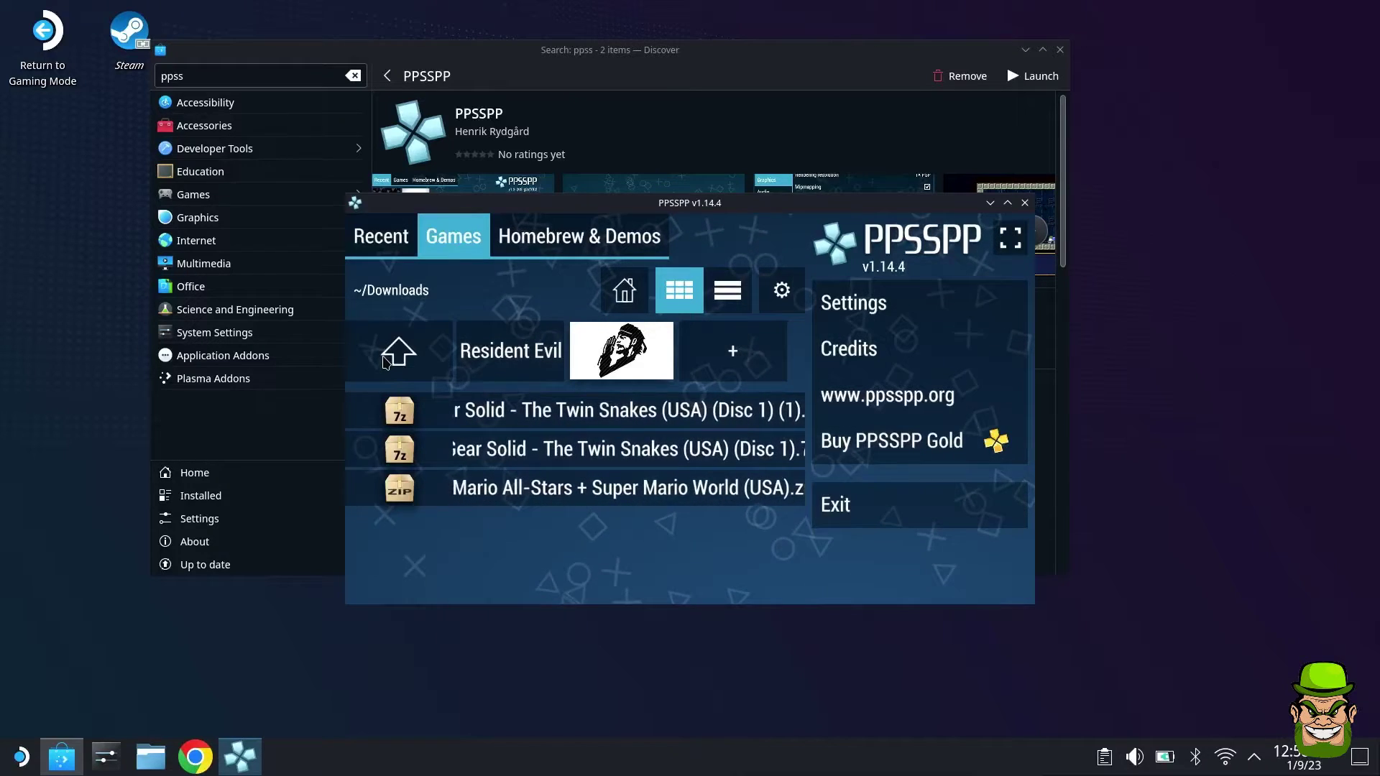
pyautogui.click(397, 352)
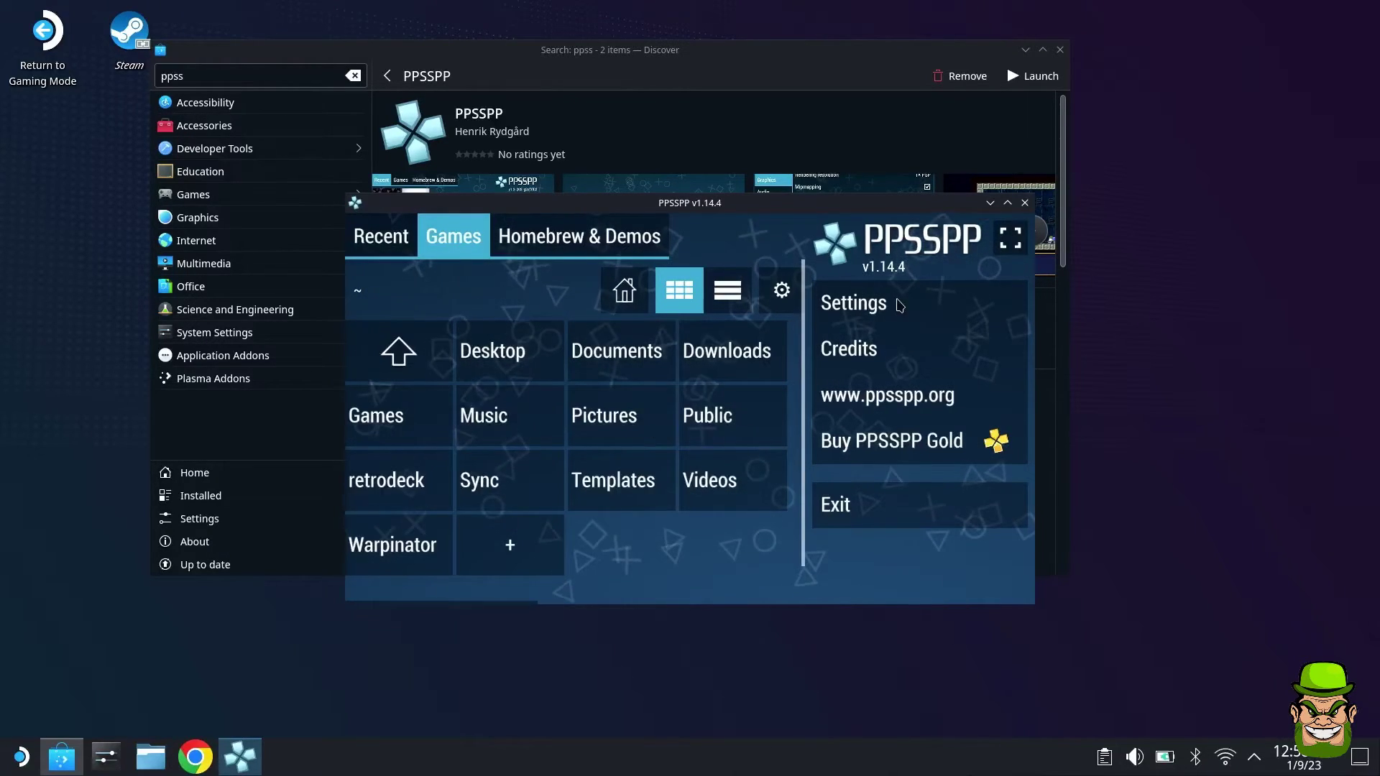
# Step: Close the PPSSPP and Discover windows
pyautogui.click(1027, 206)
pyautogui.click(1059, 50)
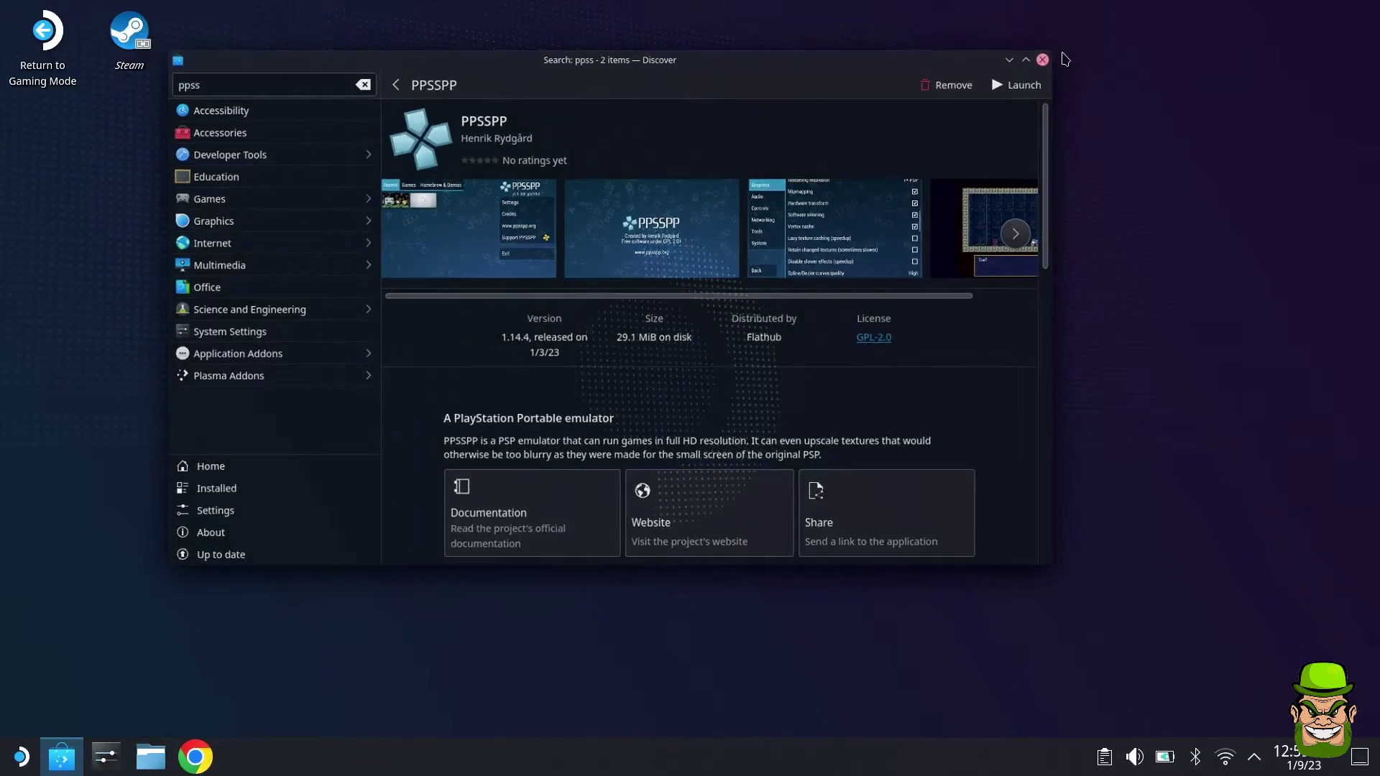
# Step: Open Steam on the desktop and add PPSSPP to the library as a non-Steam game
pyautogui.doubleClick(126, 33)
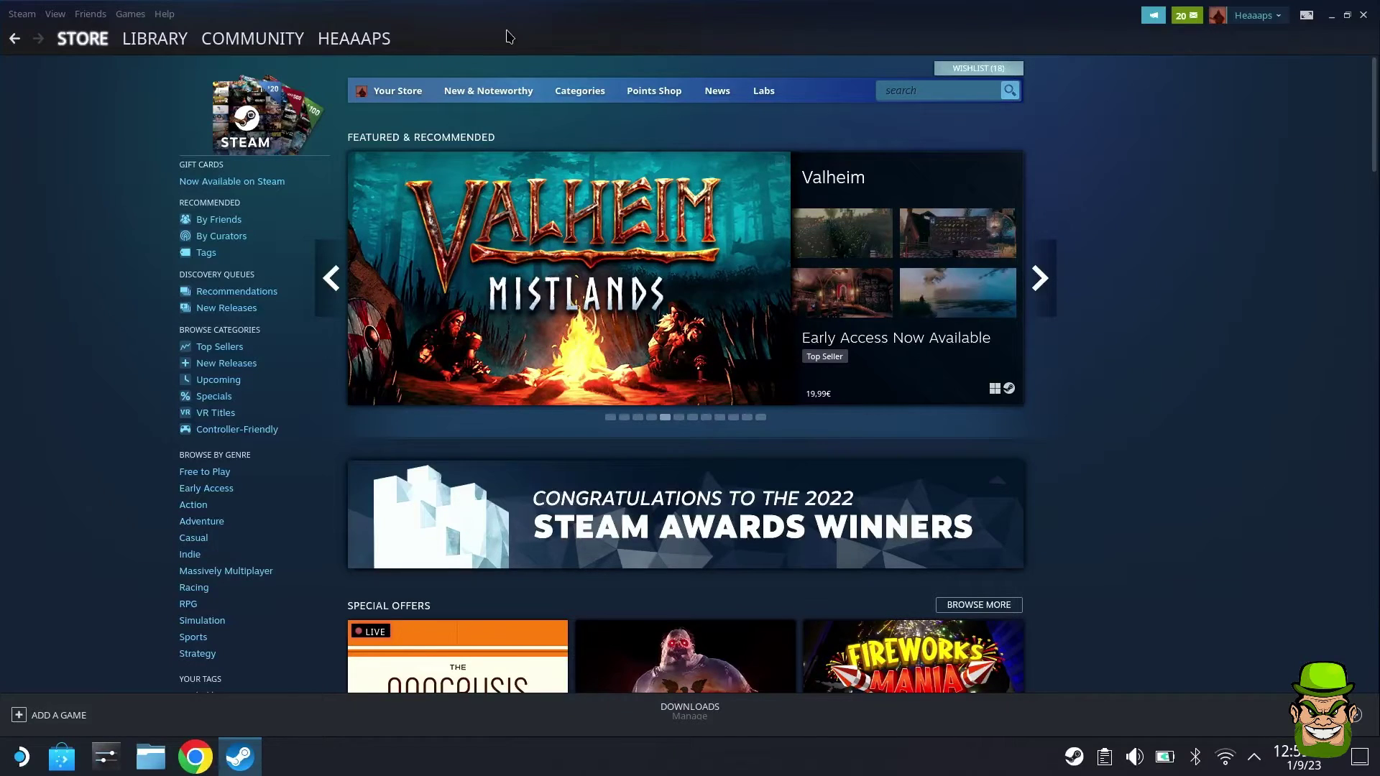
pyautogui.click(130, 13)
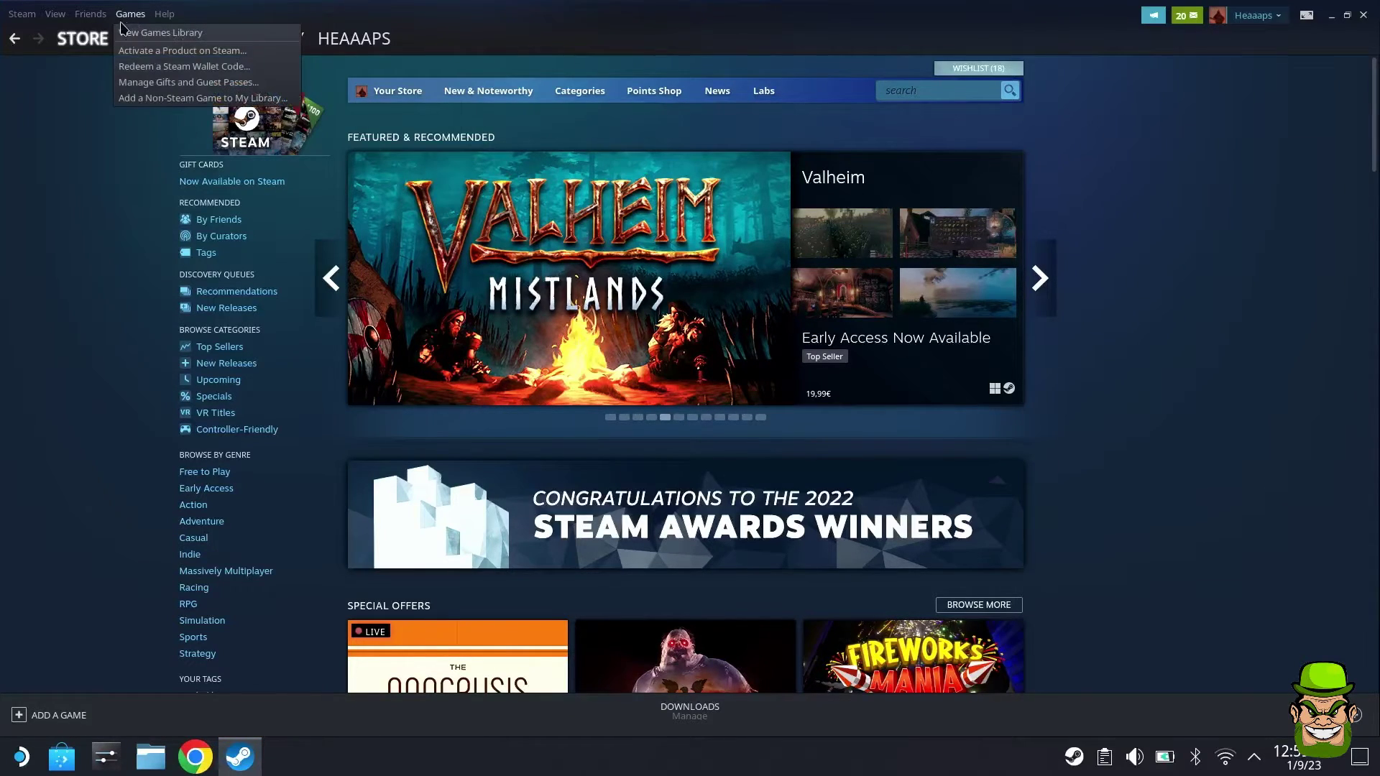
pyautogui.click(182, 98)
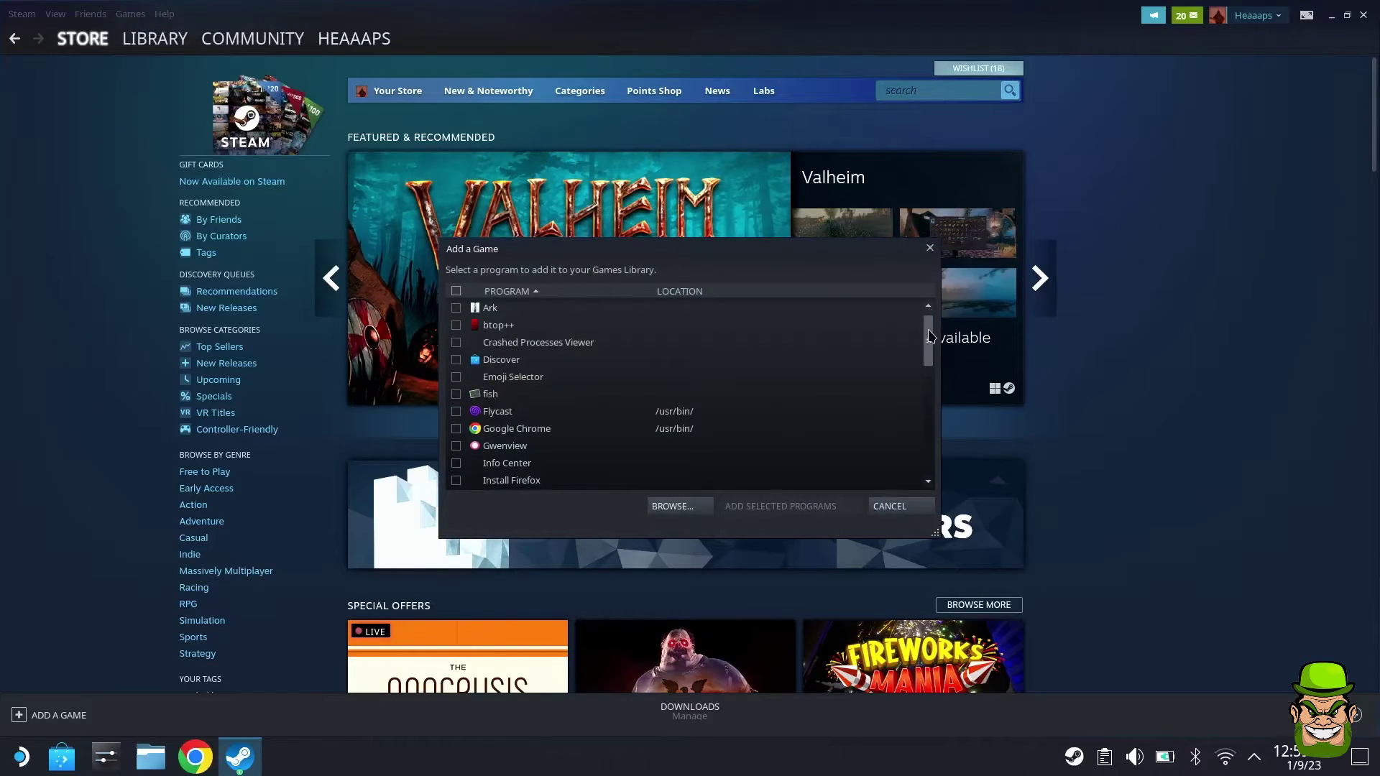
pyautogui.moveTo(928, 334); pyautogui.dragTo(920, 411)
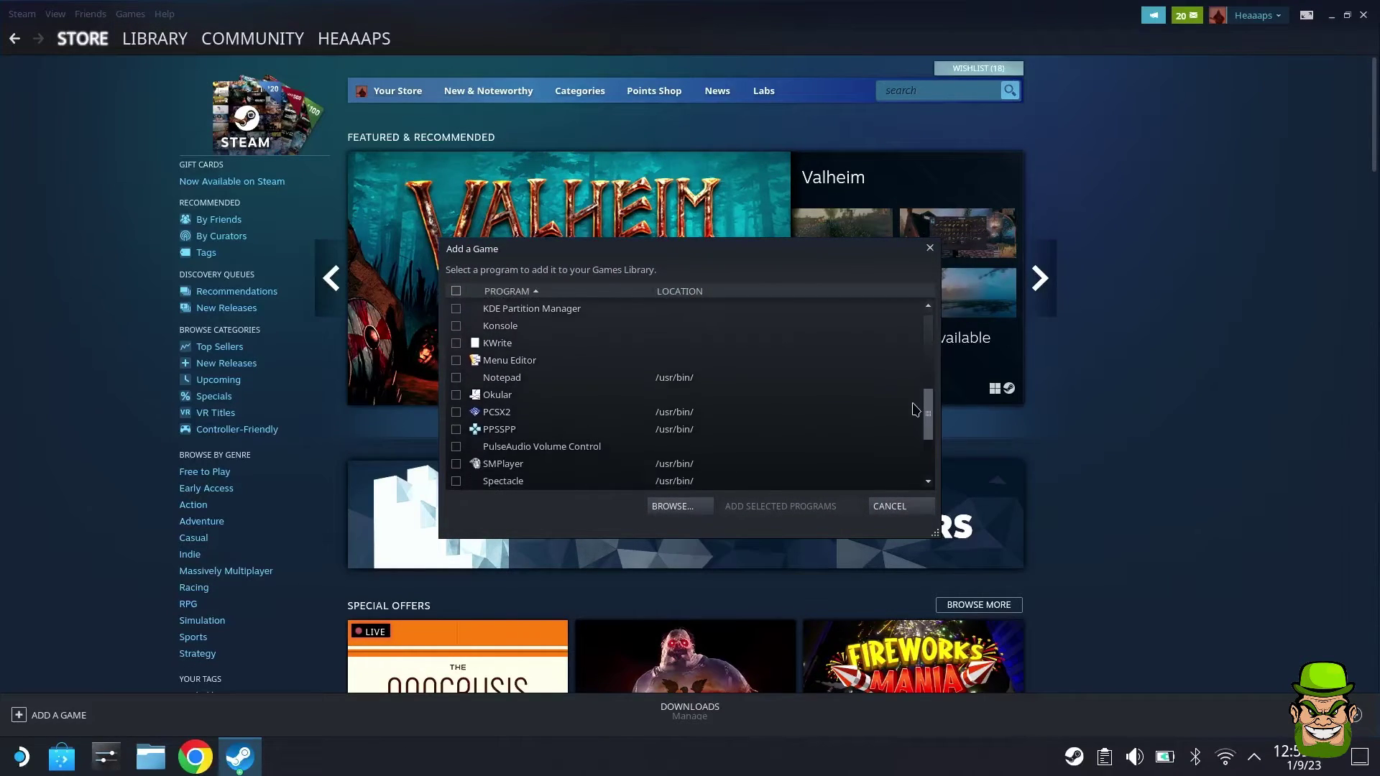
pyautogui.click(458, 431)
pyautogui.click(791, 508)
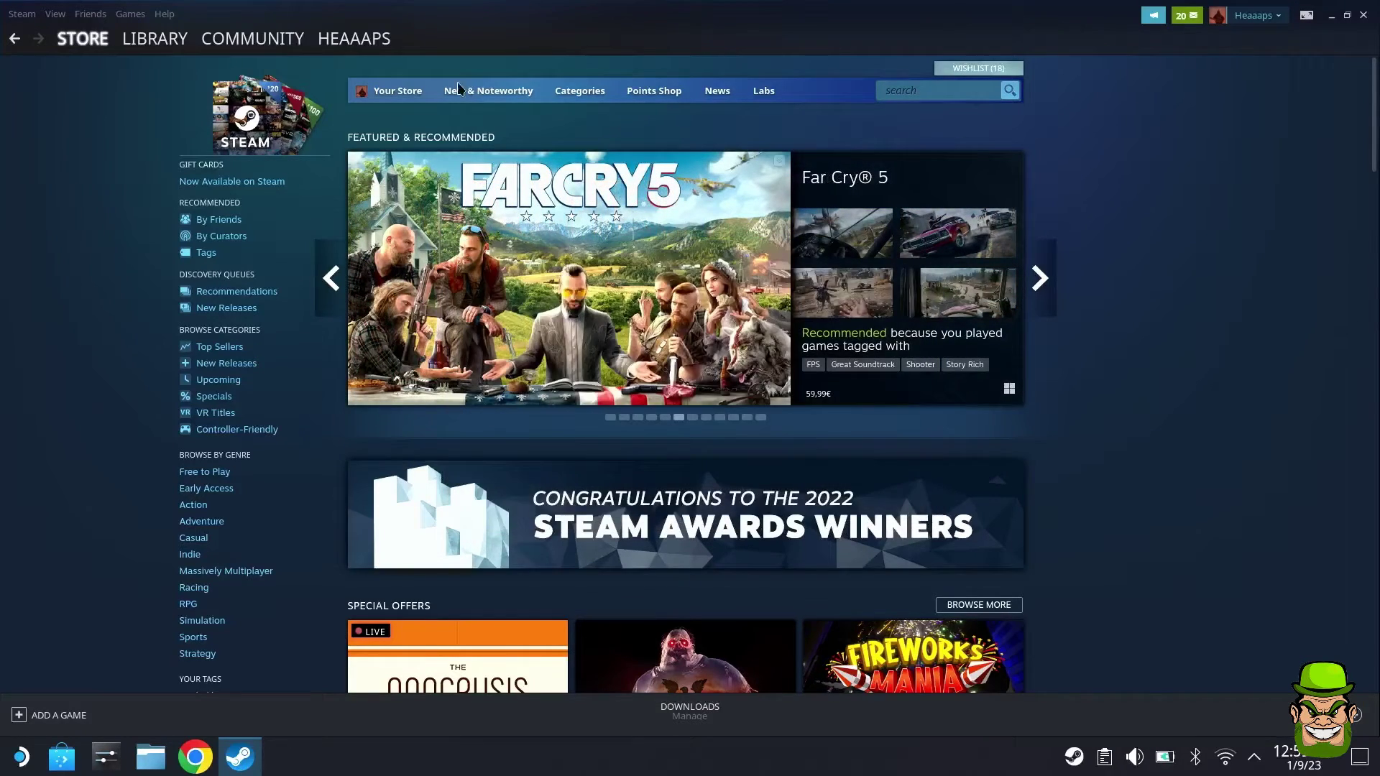
# Step: Exit the desktop Steam client and return the Steam Deck to Gaming Mode
pyautogui.click(22, 14)
pyautogui.click(19, 121)
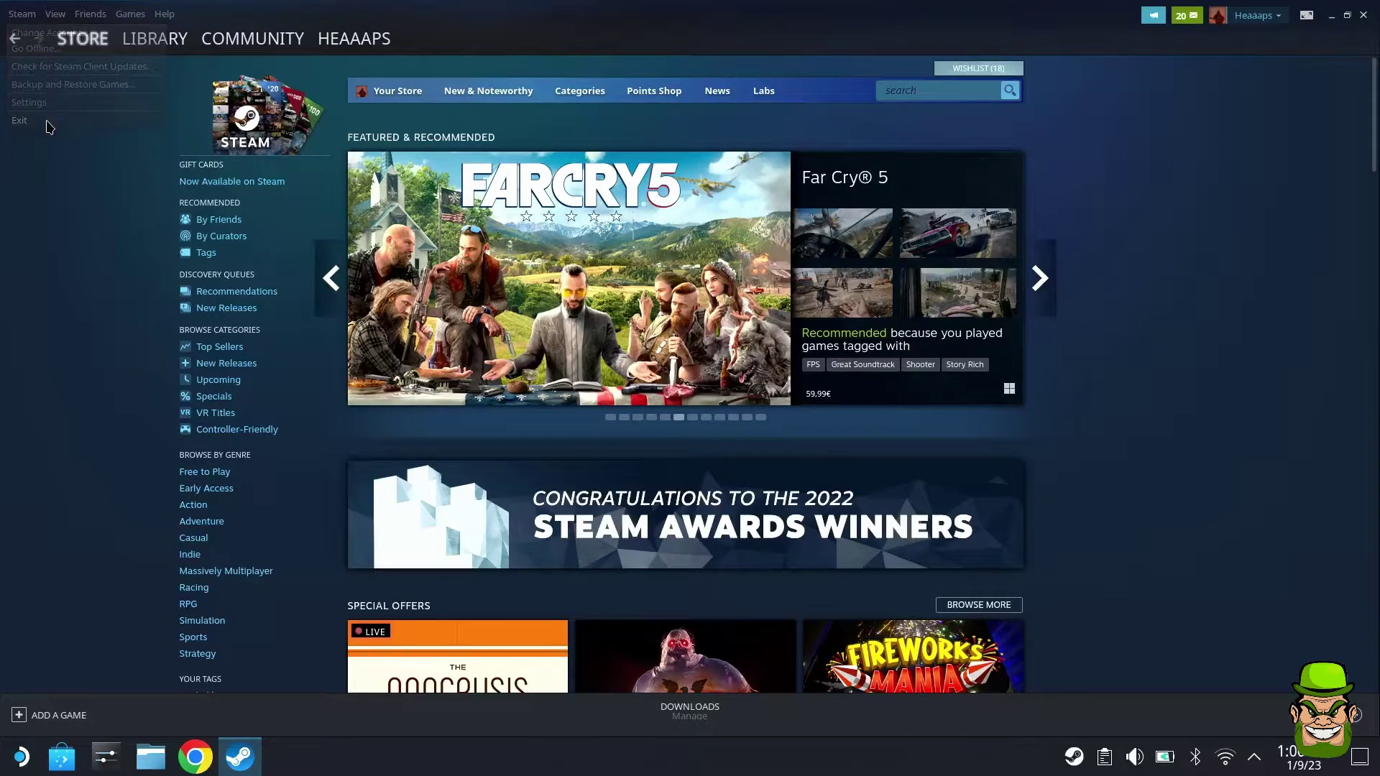
pyautogui.doubleClick(42, 46)
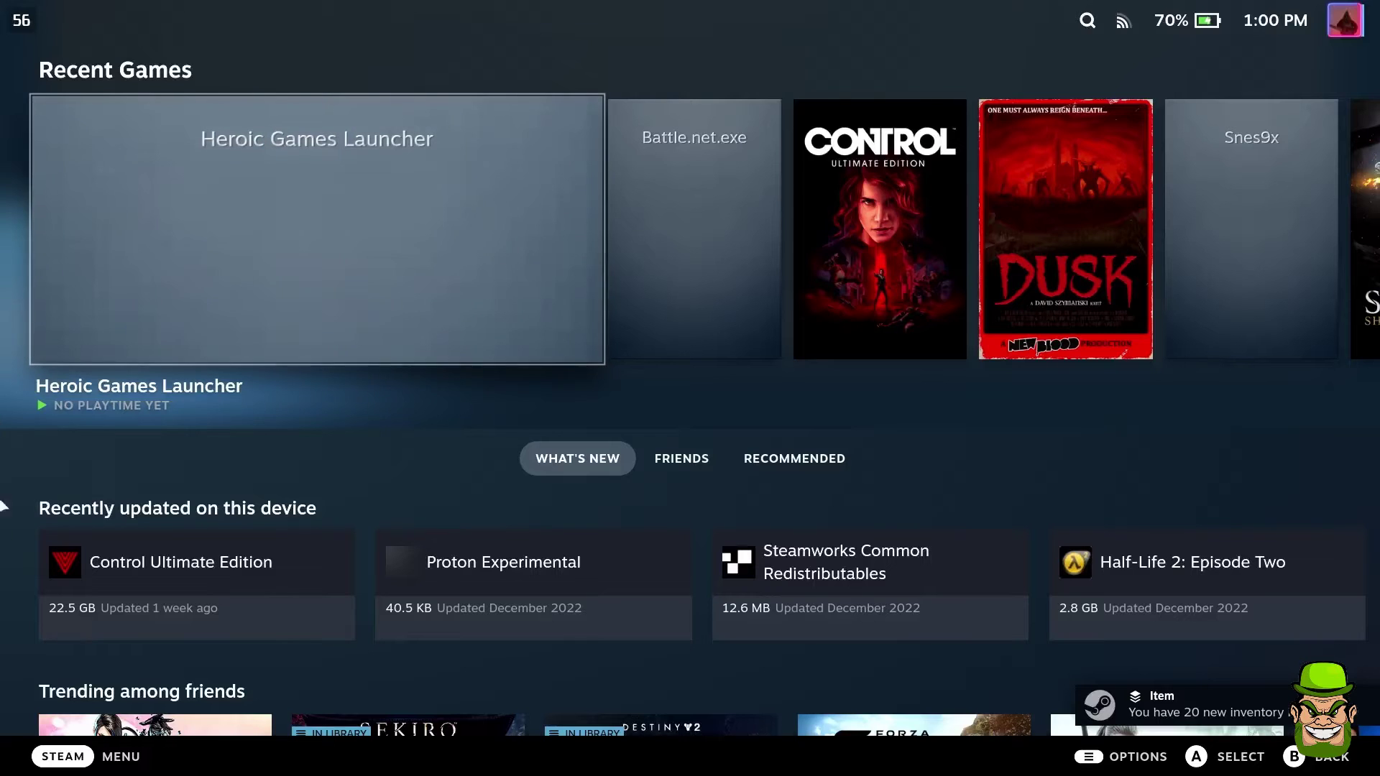
# Step: Open the library and show its non-Steam games to locate PPSSPP
pyautogui.click(62, 756)
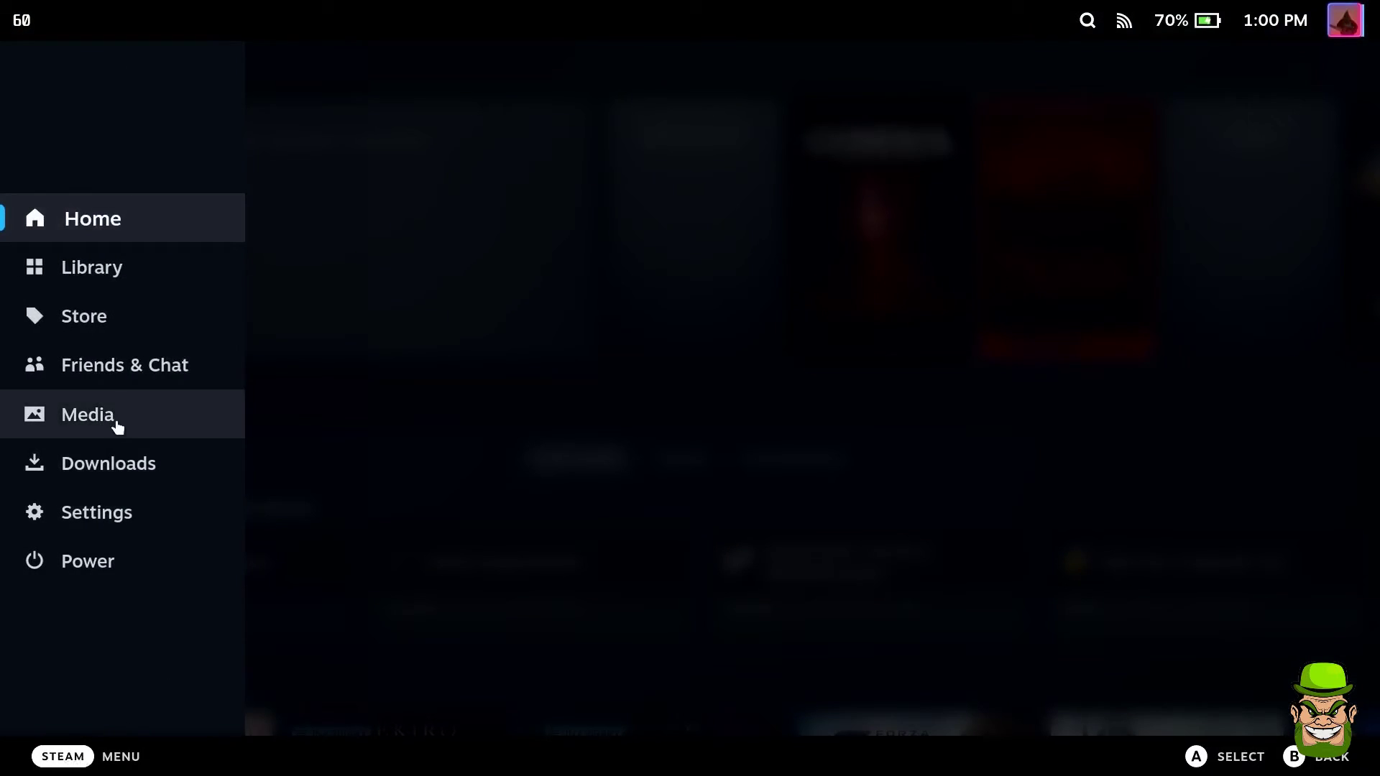
pyautogui.click(90, 286)
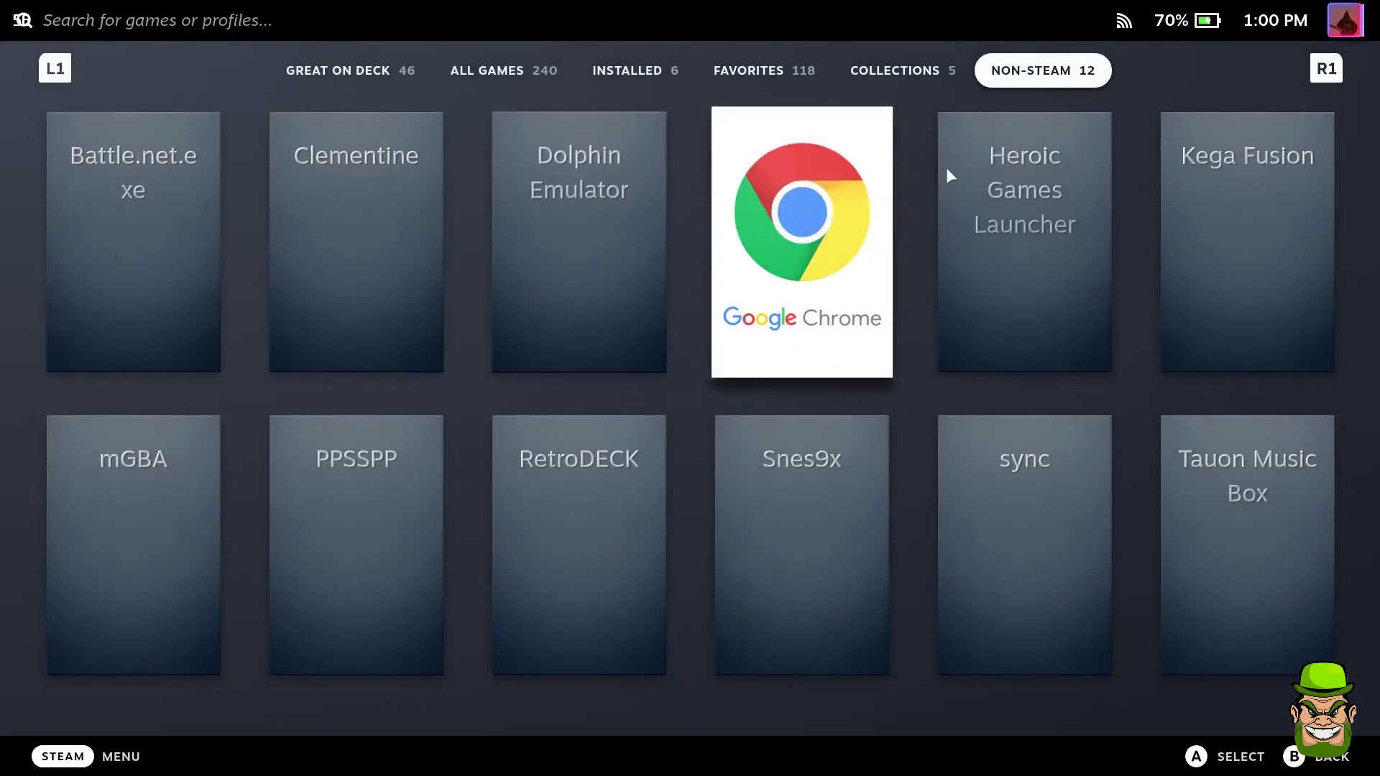
pyautogui.click(950, 72)
pyautogui.click(1021, 68)
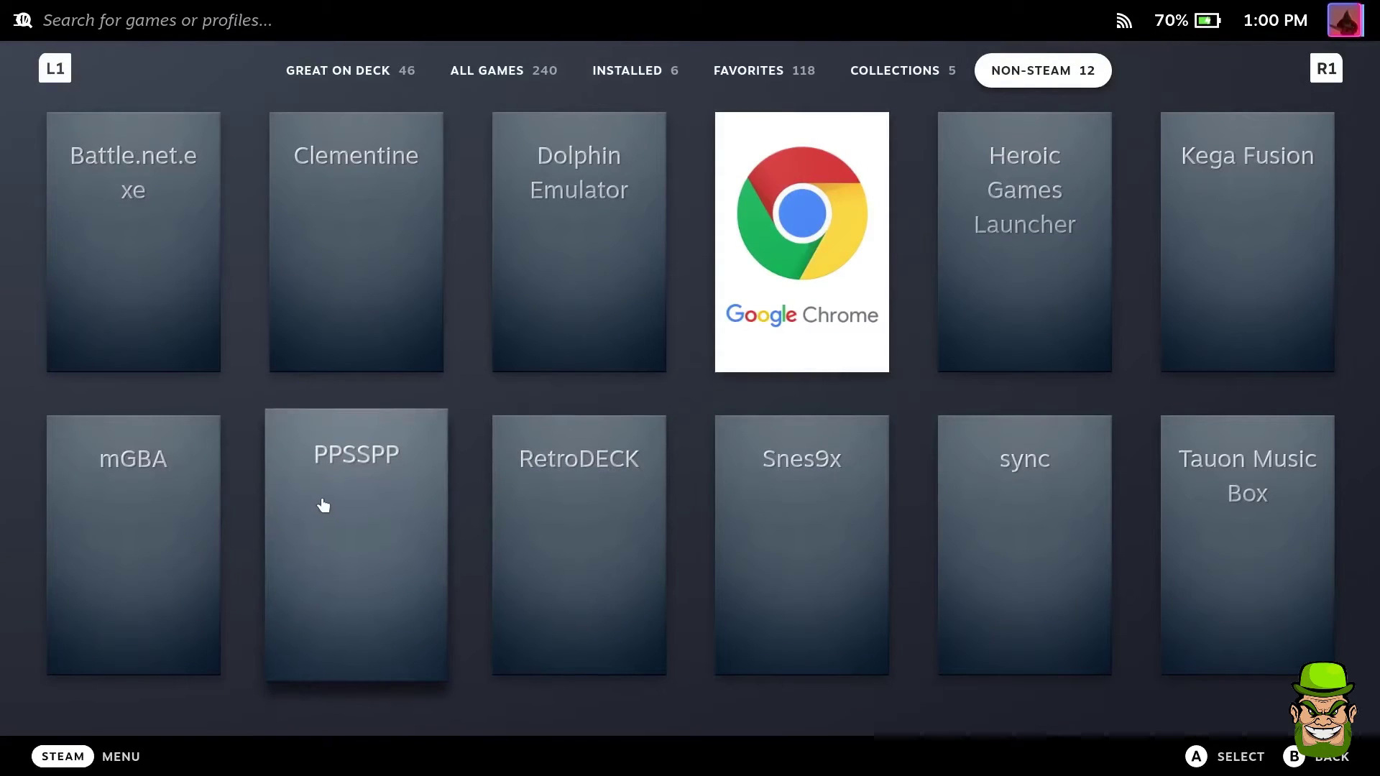
# Step: Open PPSSPP's library page, check the shortcut and compatibility settings in its properties, and return to the page
pyautogui.click(347, 505)
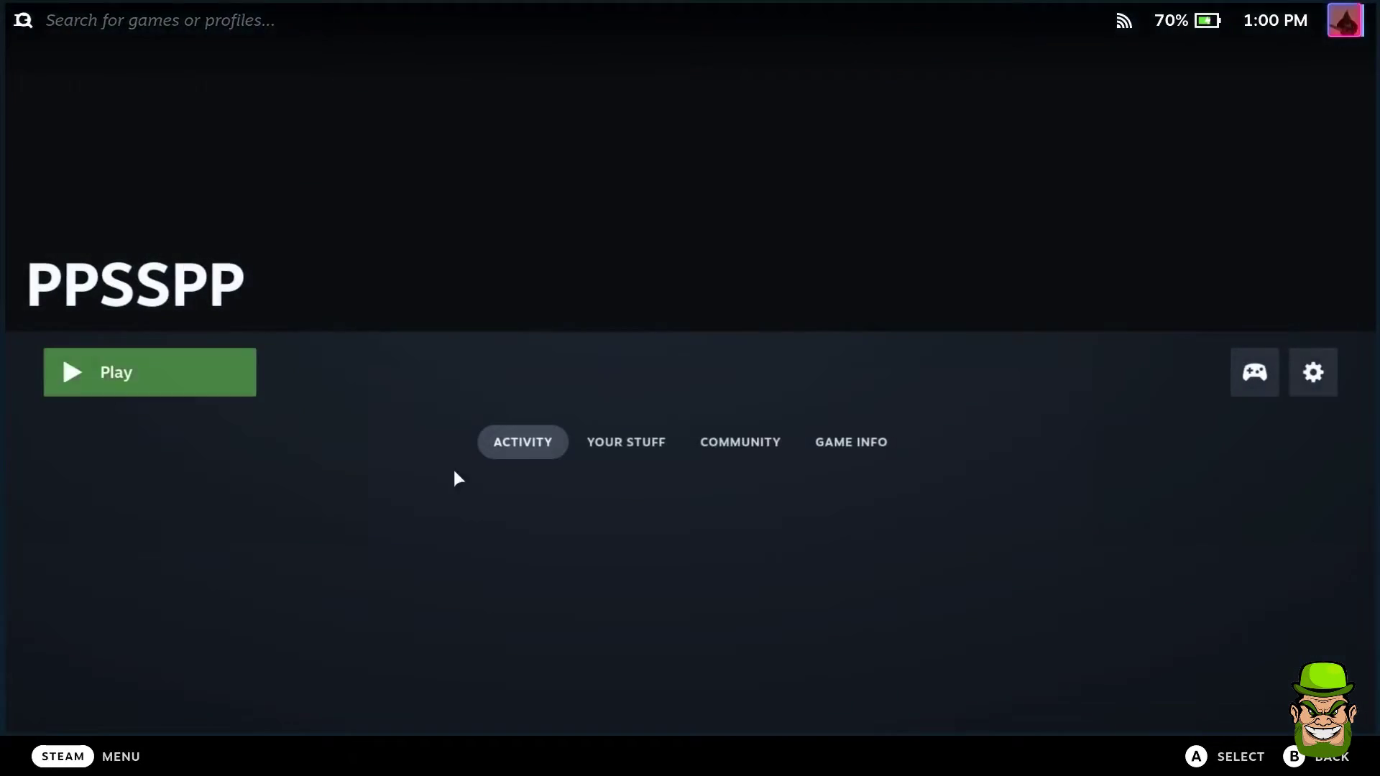
pyautogui.click(1320, 381)
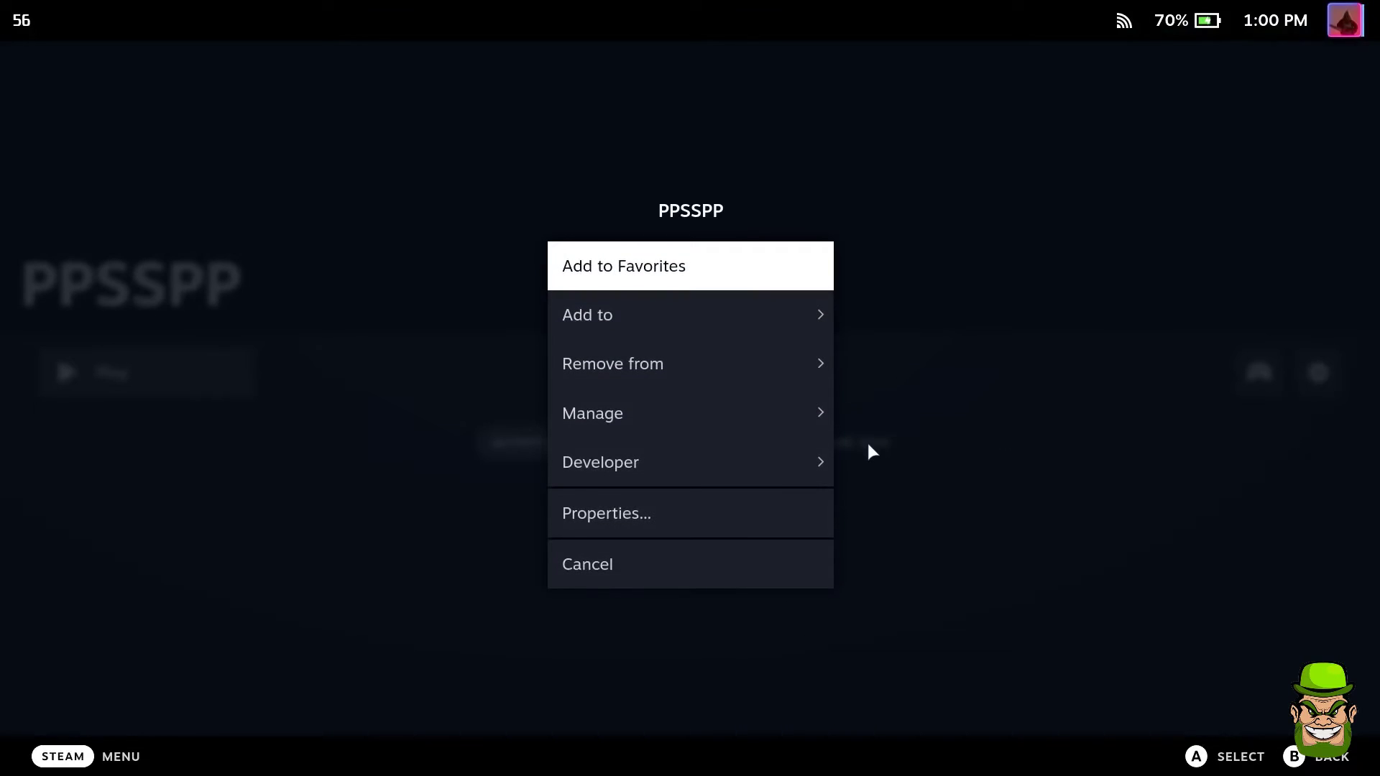
pyautogui.click(723, 495)
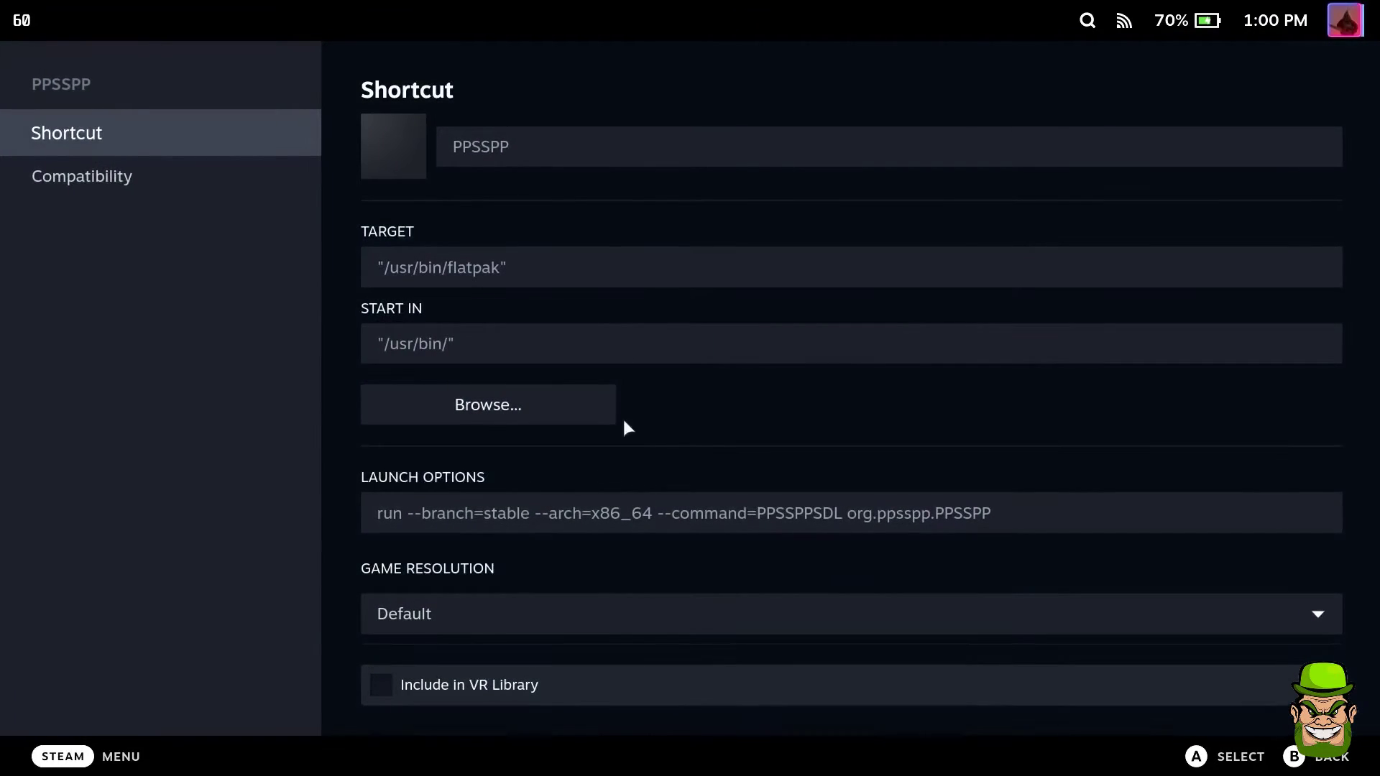
pyautogui.click(189, 183)
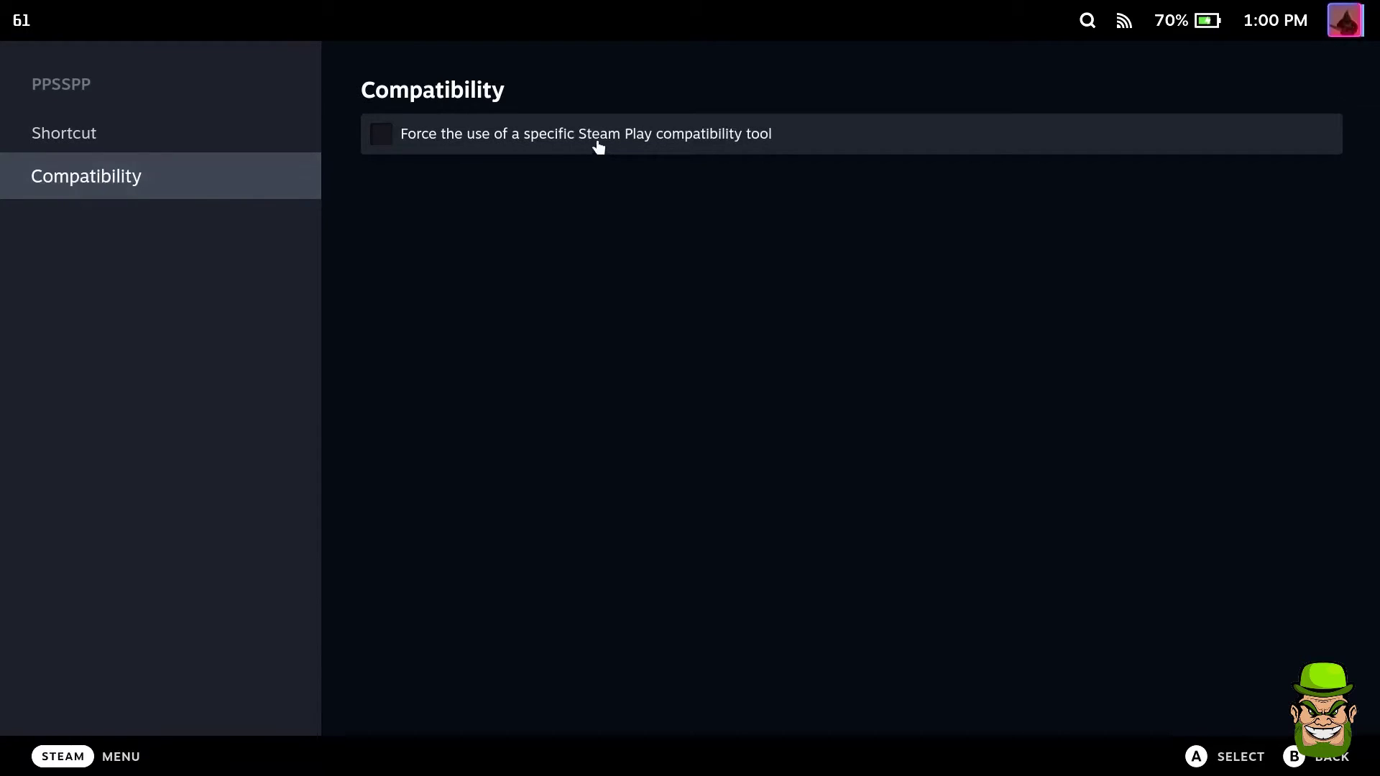
pyautogui.click(1297, 766)
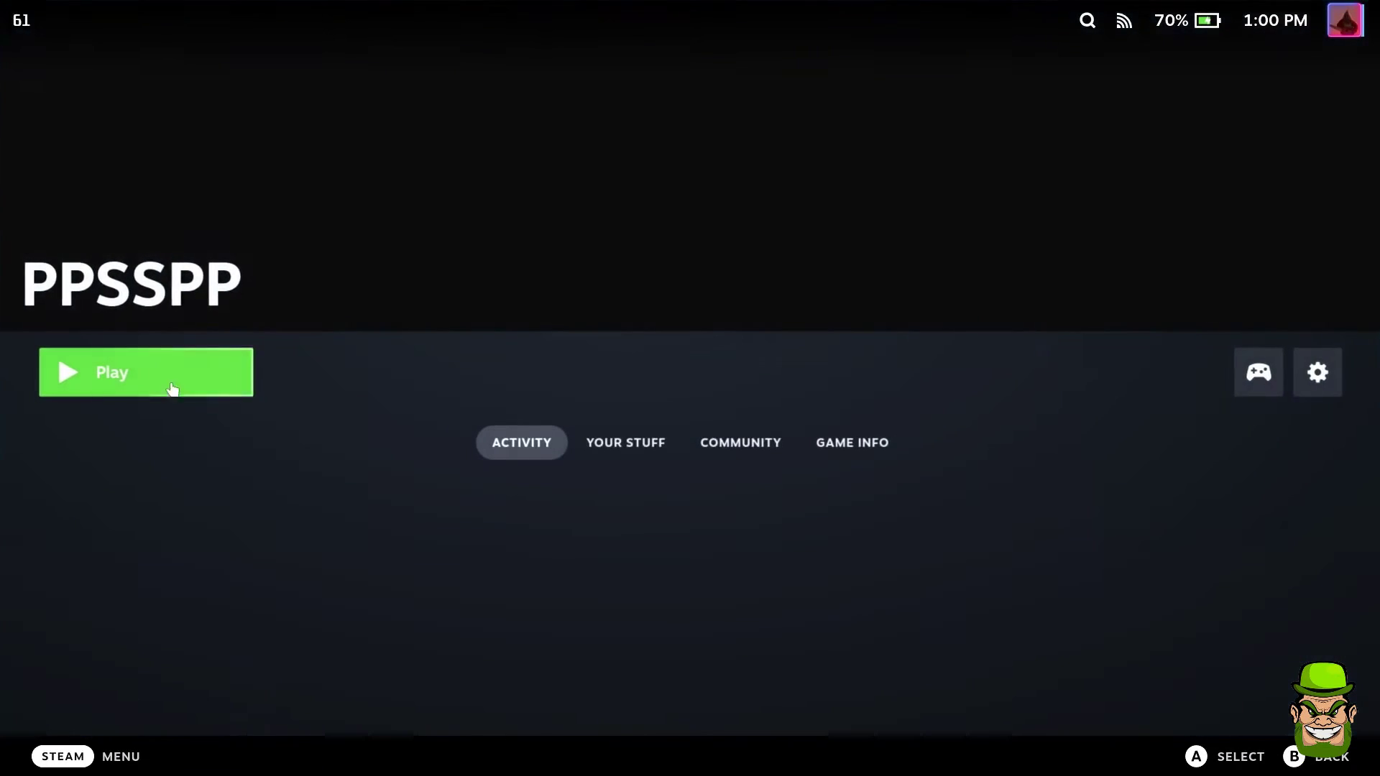
# Step: Launch PPSSPP from its library page and open the Downloads folder in its games browser
pyautogui.click(172, 388)
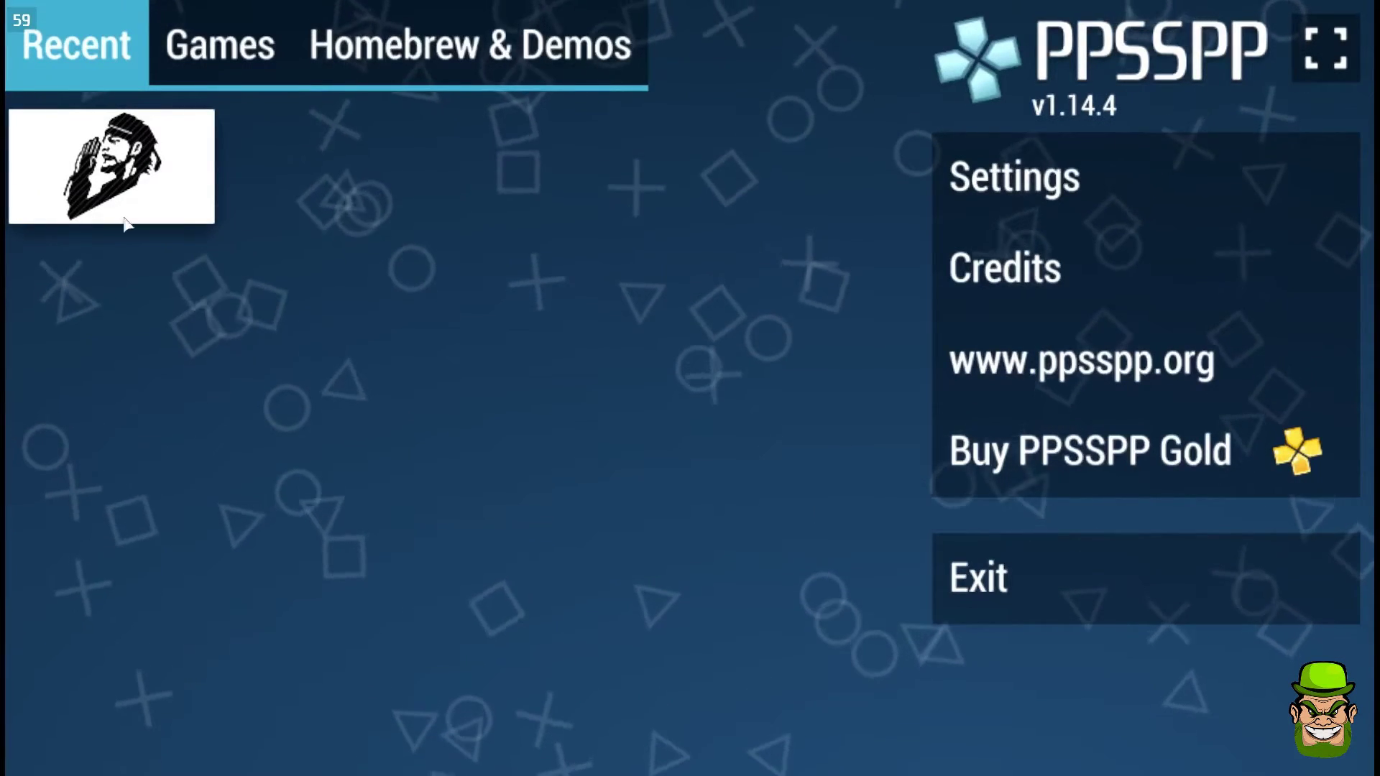
pyautogui.click(262, 51)
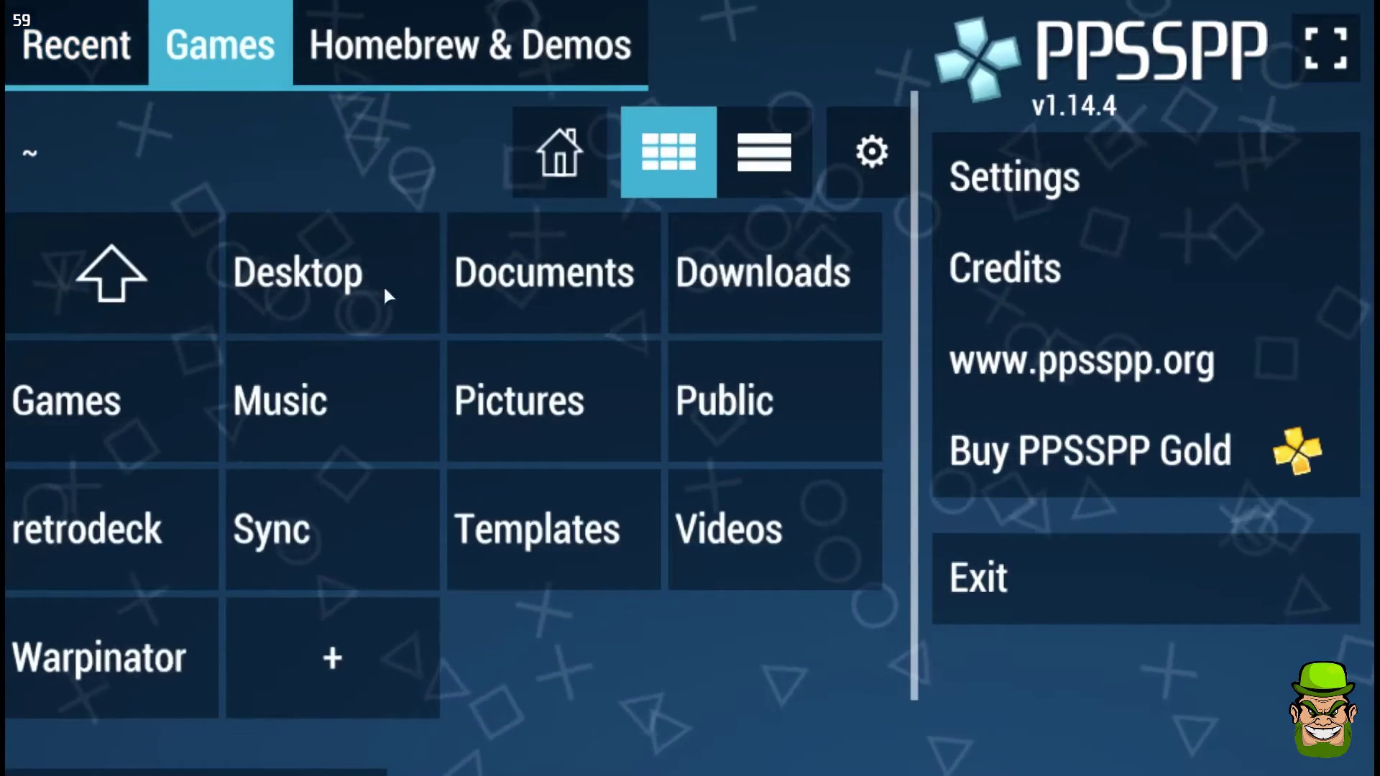
pyautogui.click(762, 273)
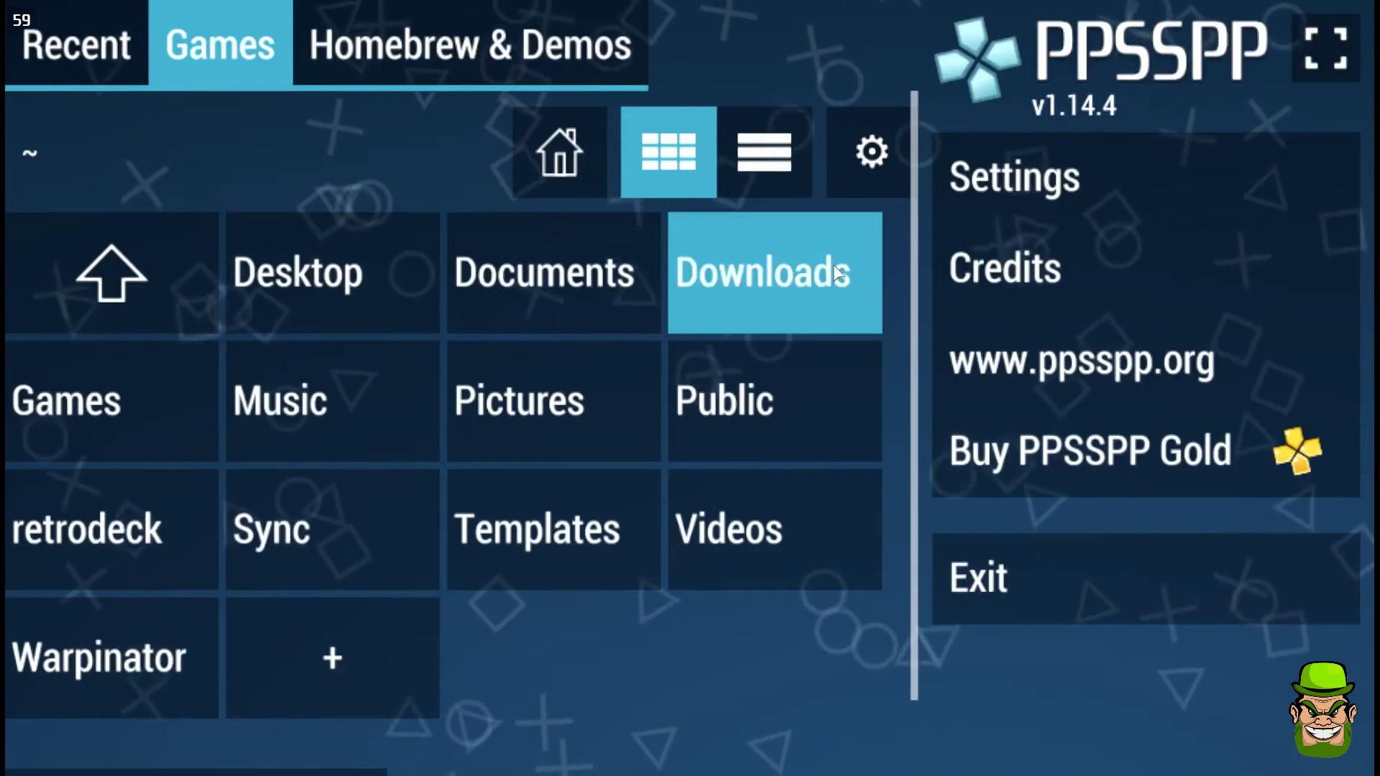